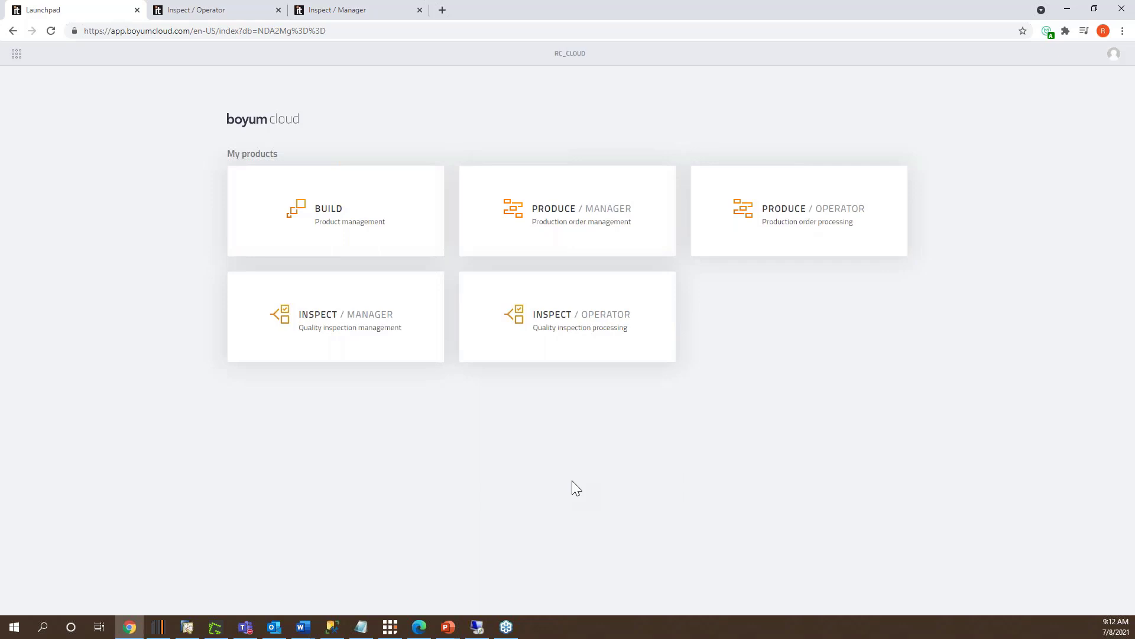
# Step: Place the Inspect / Manager browser tab ahead of Inspect / Operator and review the completed Rainbow Color Printer 5.0 inspection order's sample results
pyautogui.click(232, 13)
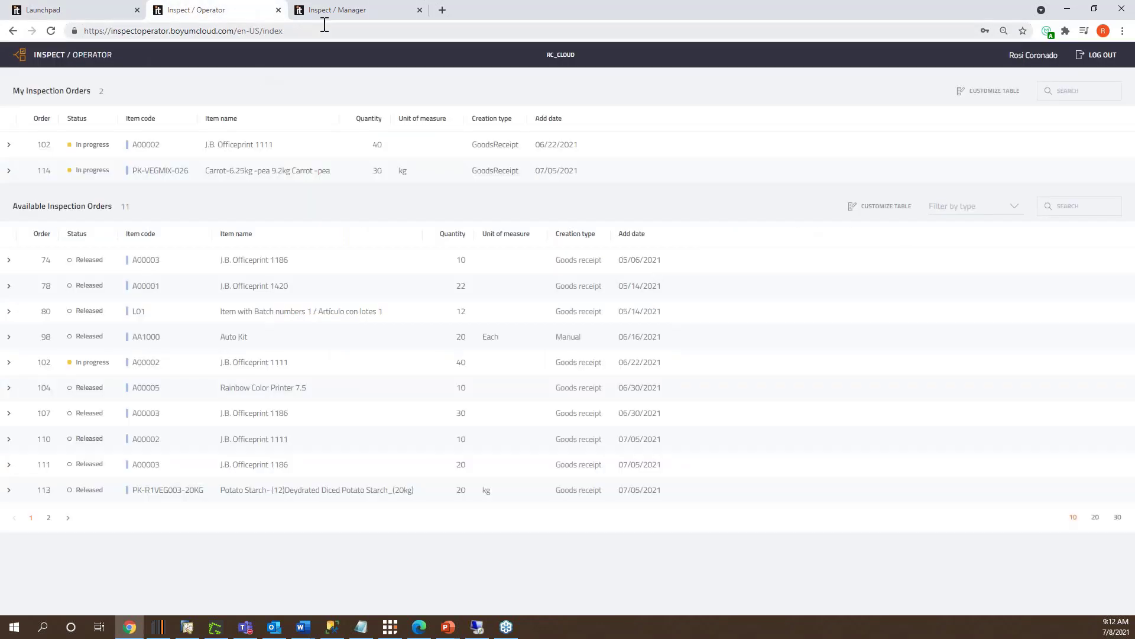
pyautogui.click(372, 13)
pyautogui.moveTo(371, 13); pyautogui.dragTo(218, 13)
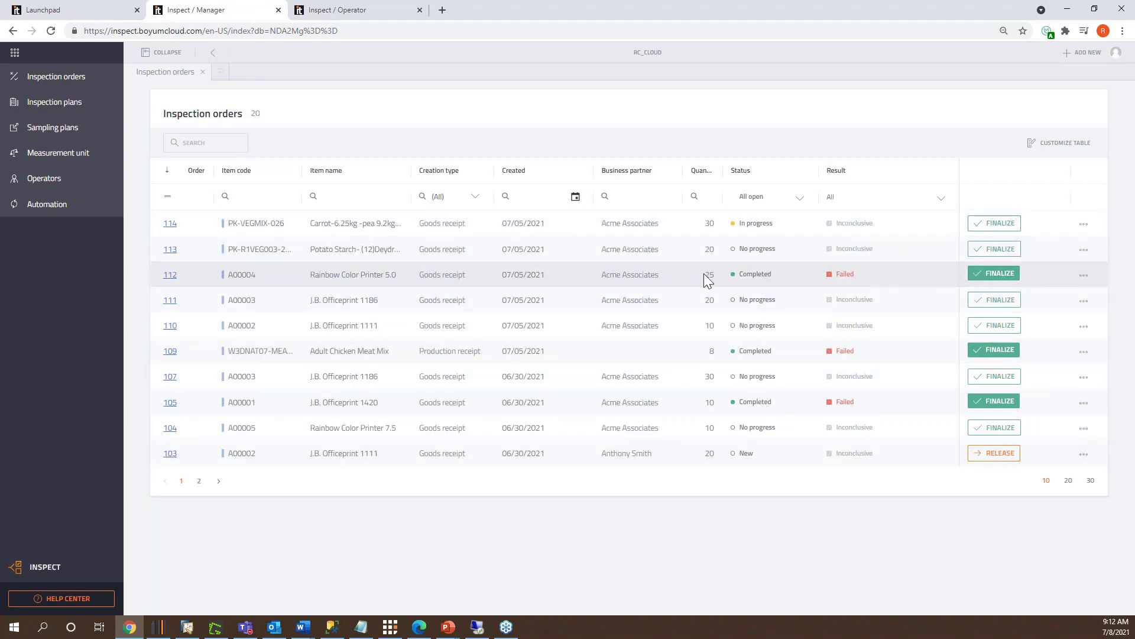
pyautogui.click(171, 275)
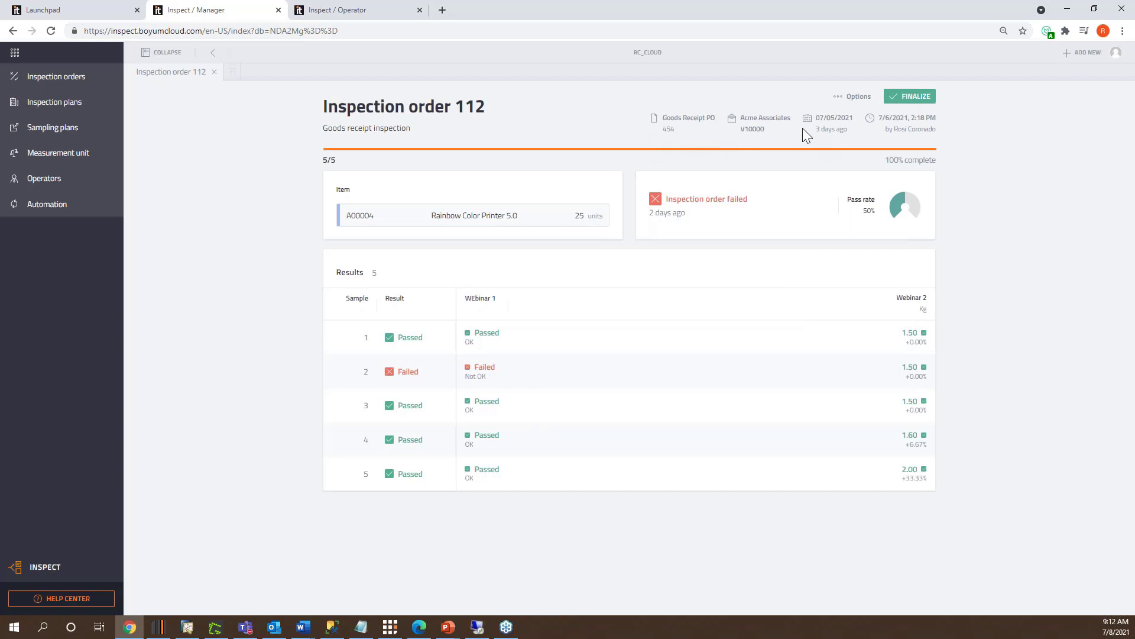
pyautogui.click(213, 52)
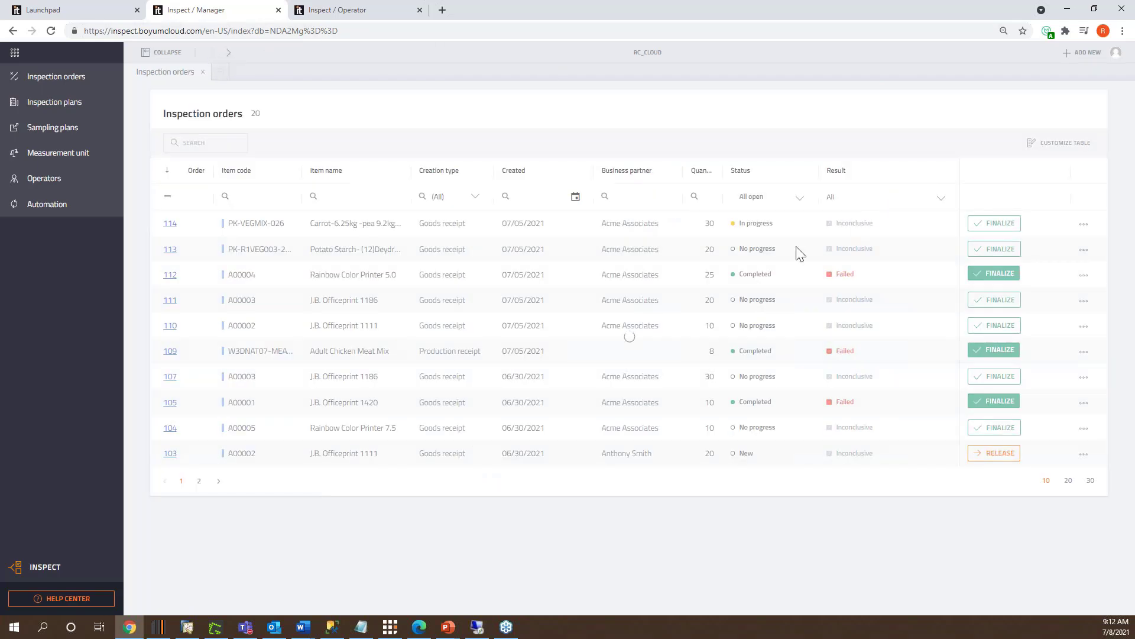
# Step: Generate the quality certificate for the Rainbow Color Printer 5.0 inspection order and read through the downloaded PDF
pyautogui.click(1084, 276)
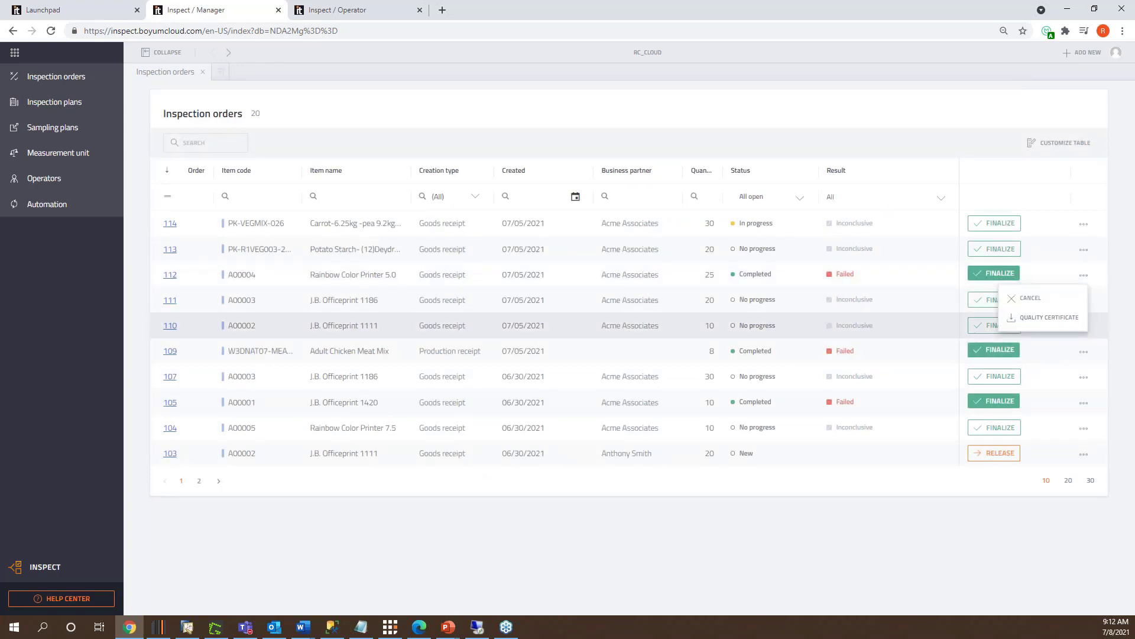
pyautogui.click(1072, 319)
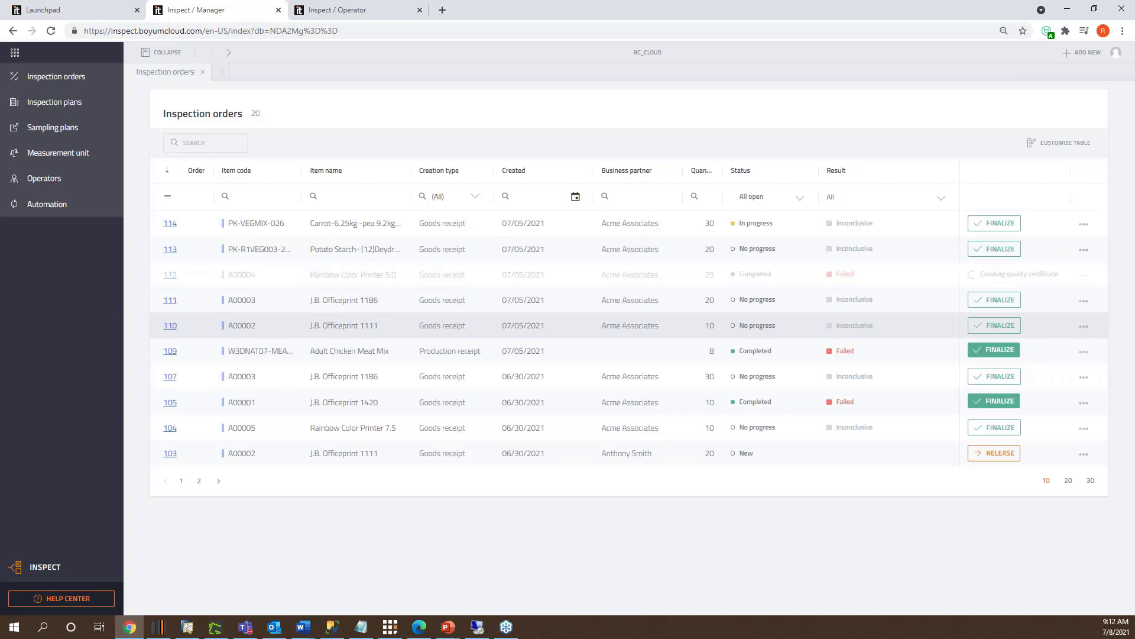
pyautogui.click(127, 598)
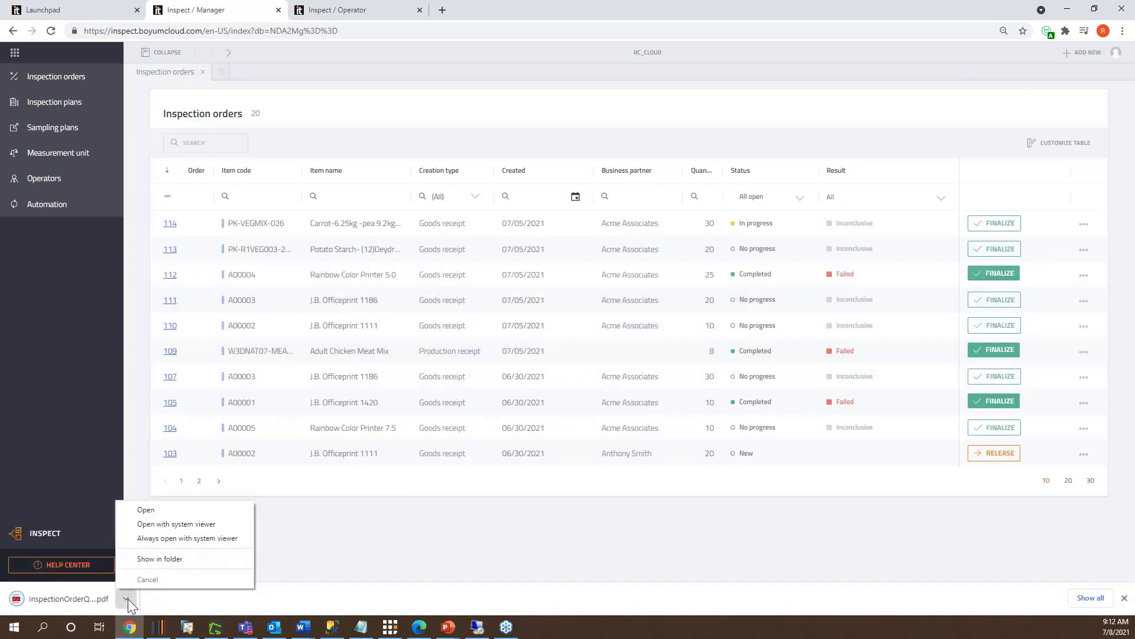
pyautogui.click(210, 511)
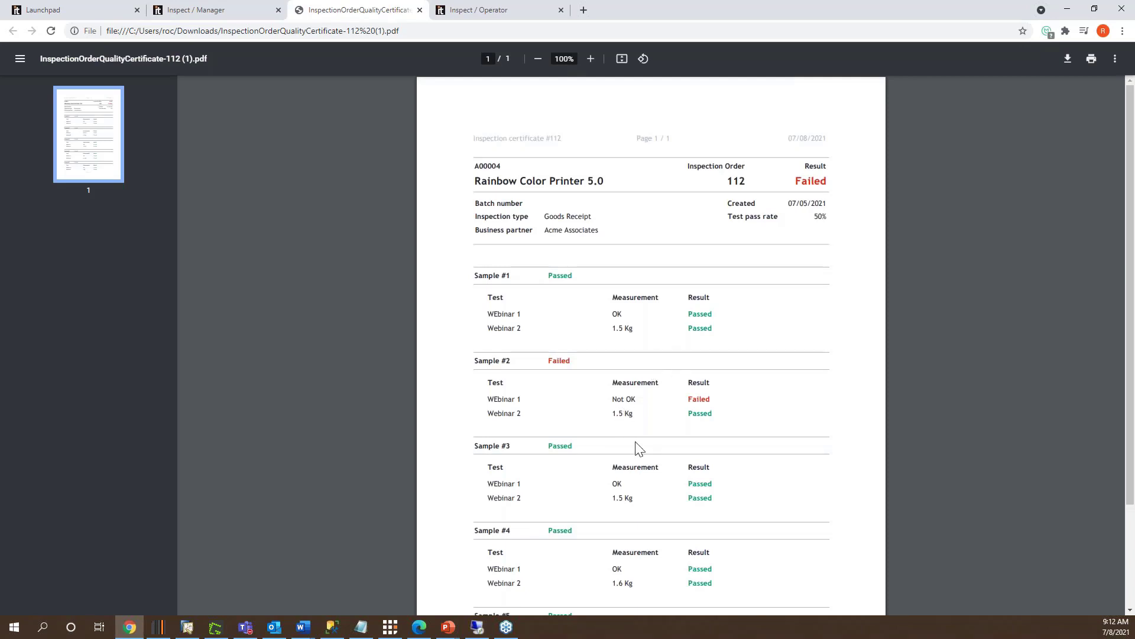
pyautogui.scroll(-3, 638, 452)
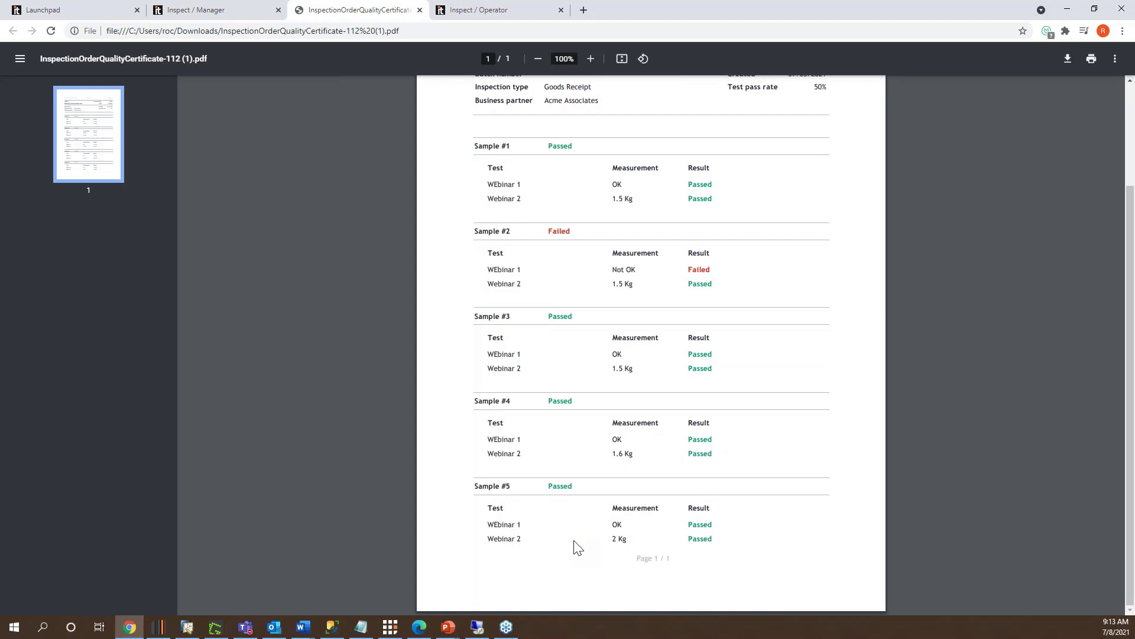
pyautogui.click(419, 10)
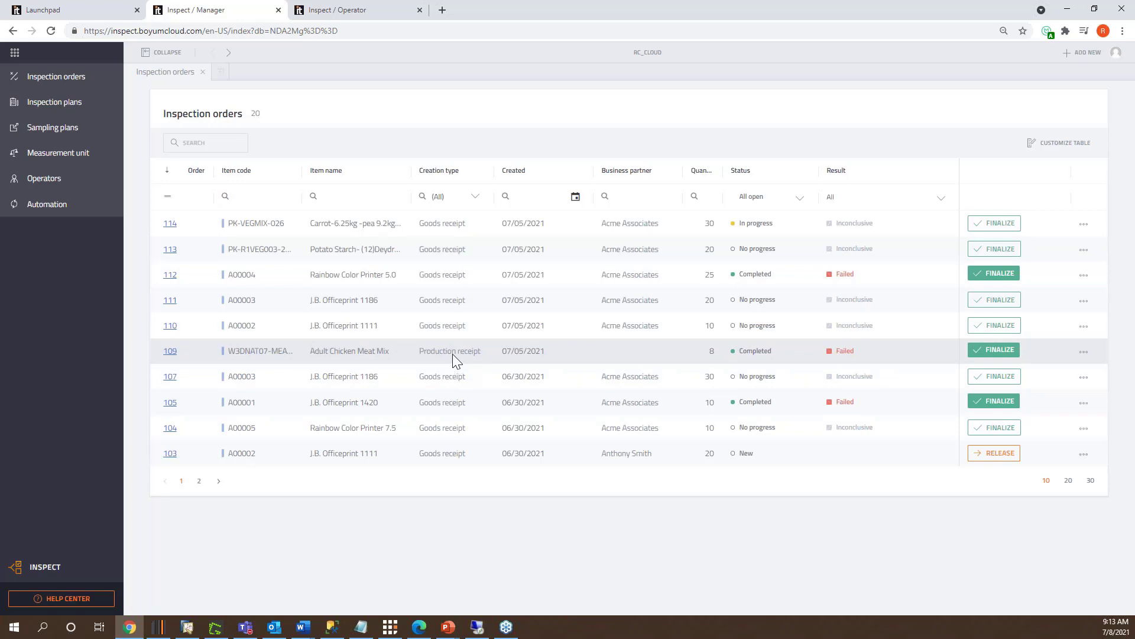
# Step: Show 20 inspection orders per page and examine the creation types used across the list
pyautogui.click(1068, 482)
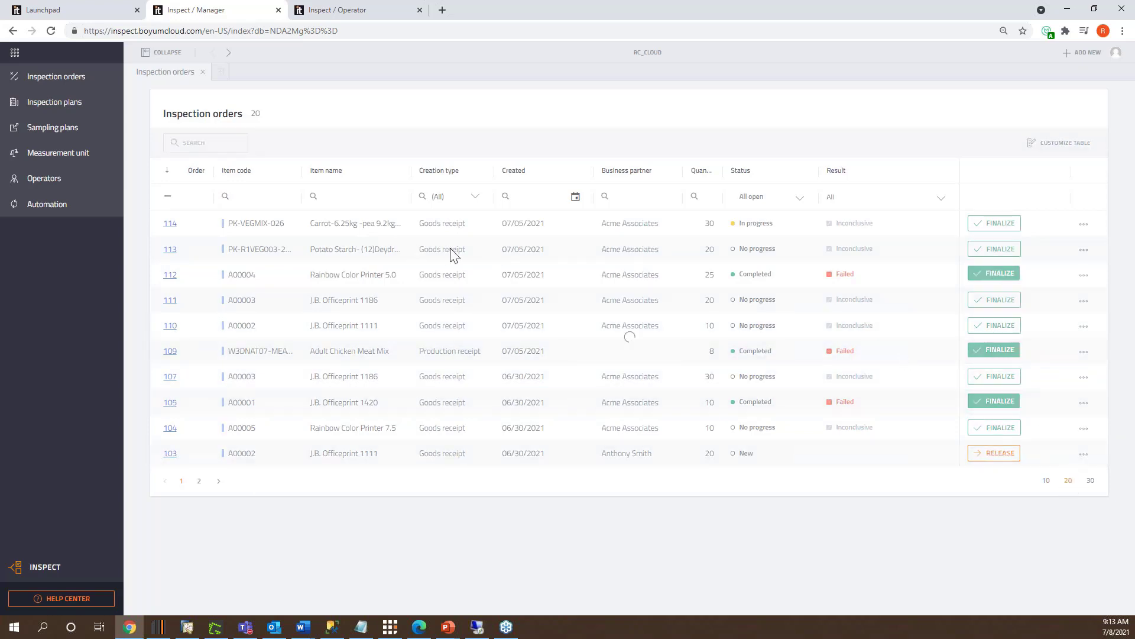
pyautogui.scroll(-1, 462, 508)
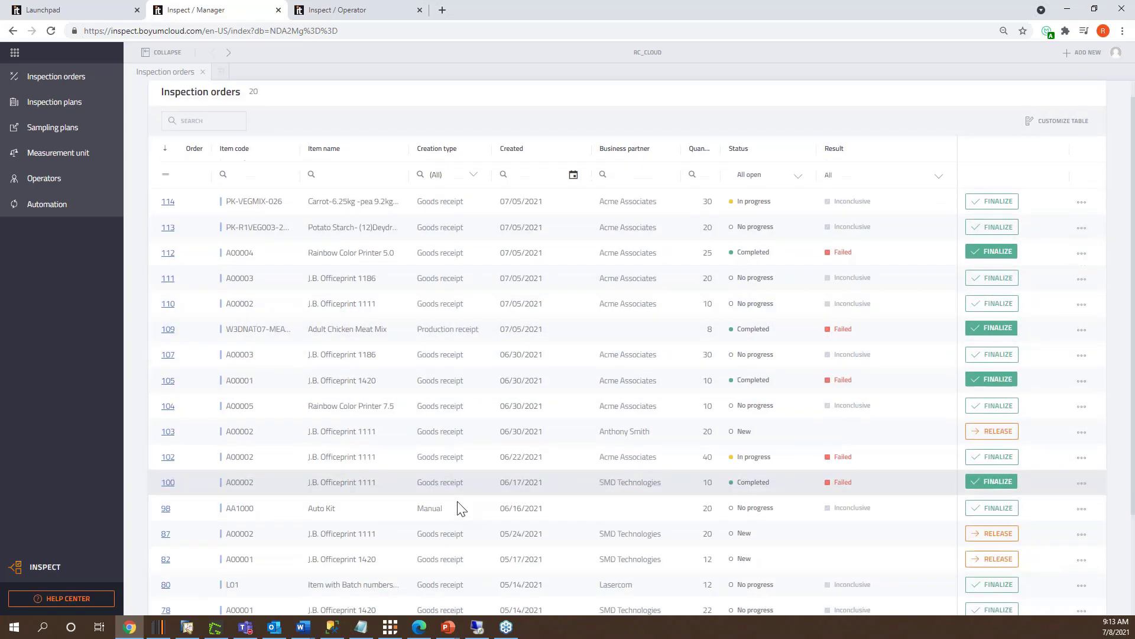
pyautogui.scroll(-1, 461, 508)
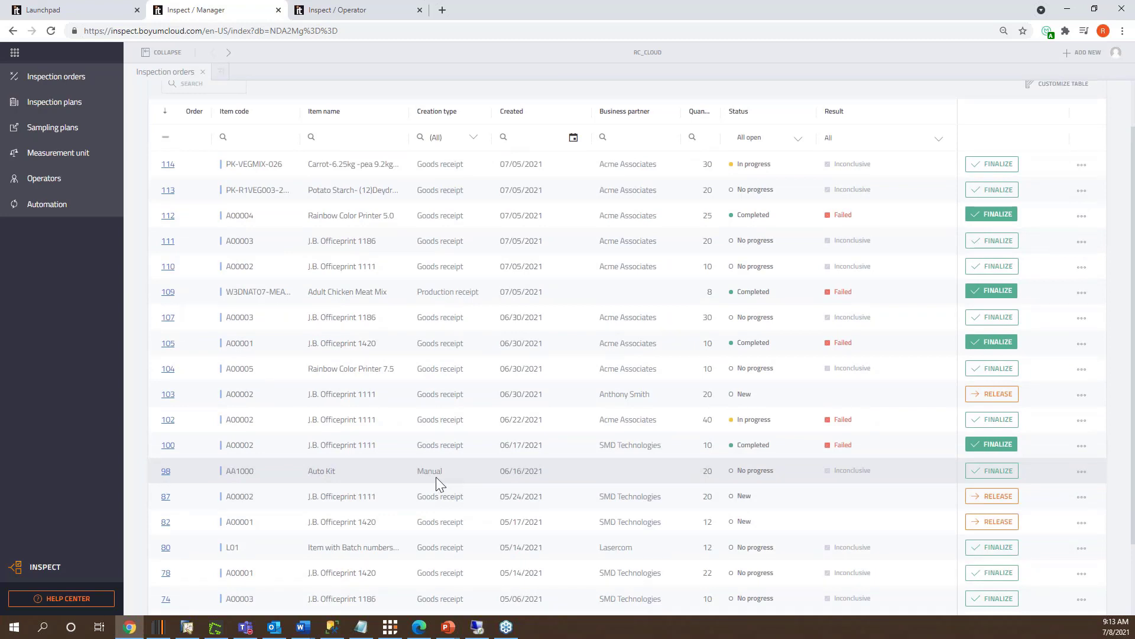
# Step: Examine the automation rules for goods receipts and for production receipts
pyautogui.click(39, 206)
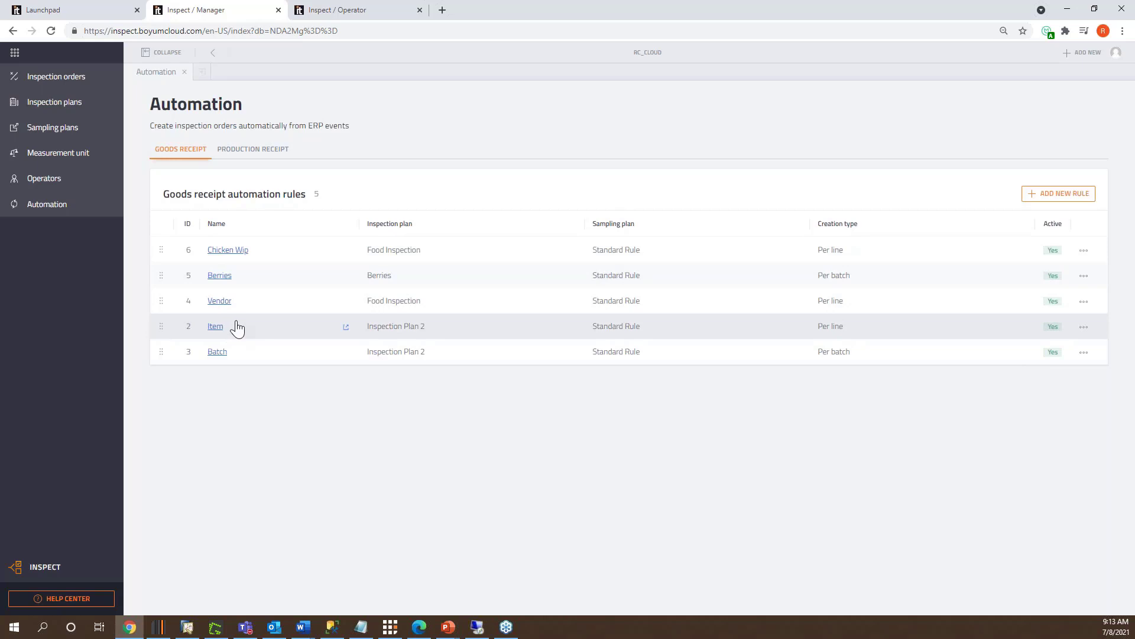
pyautogui.click(254, 150)
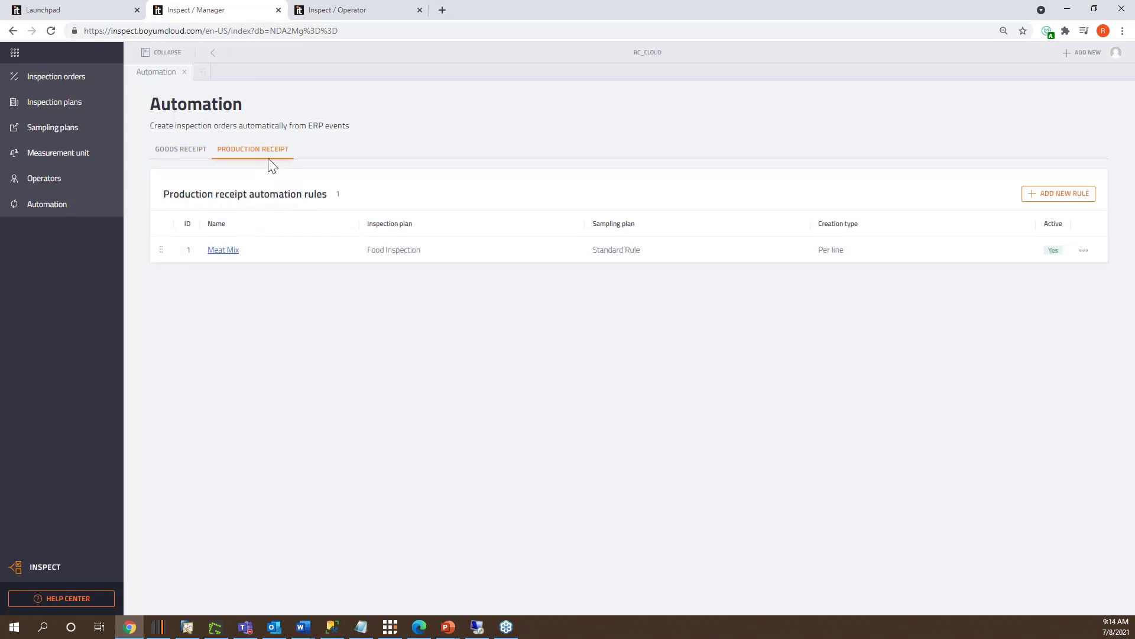
pyautogui.click(189, 156)
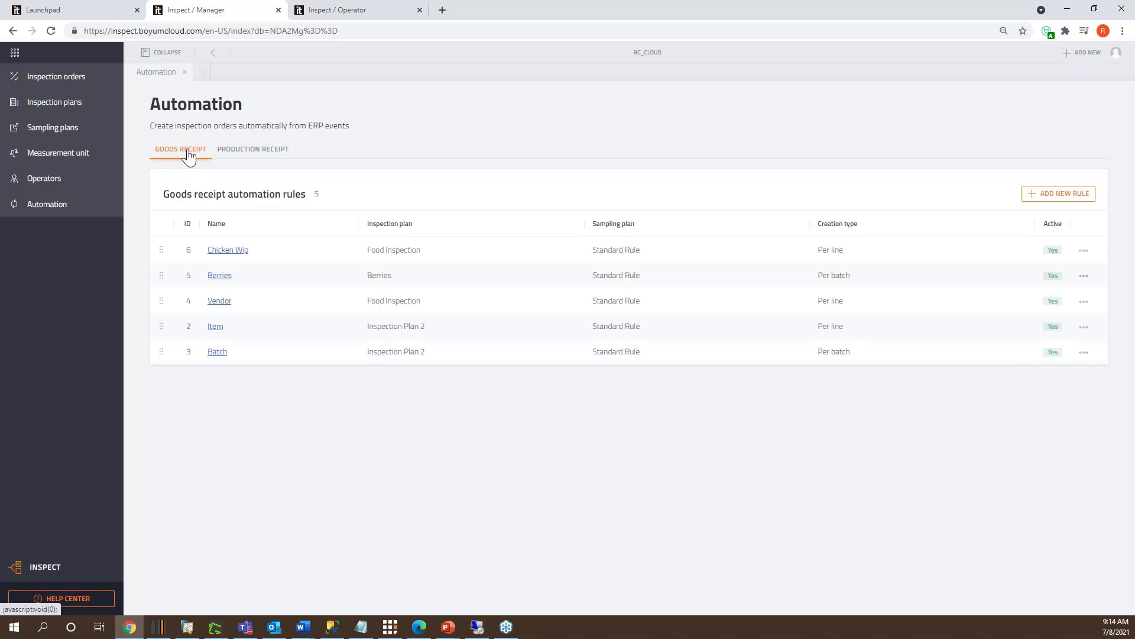
# Step: Finalize the completed Rainbow Color Printer 5.0 inspection order from the inspection orders list
pyautogui.click(52, 86)
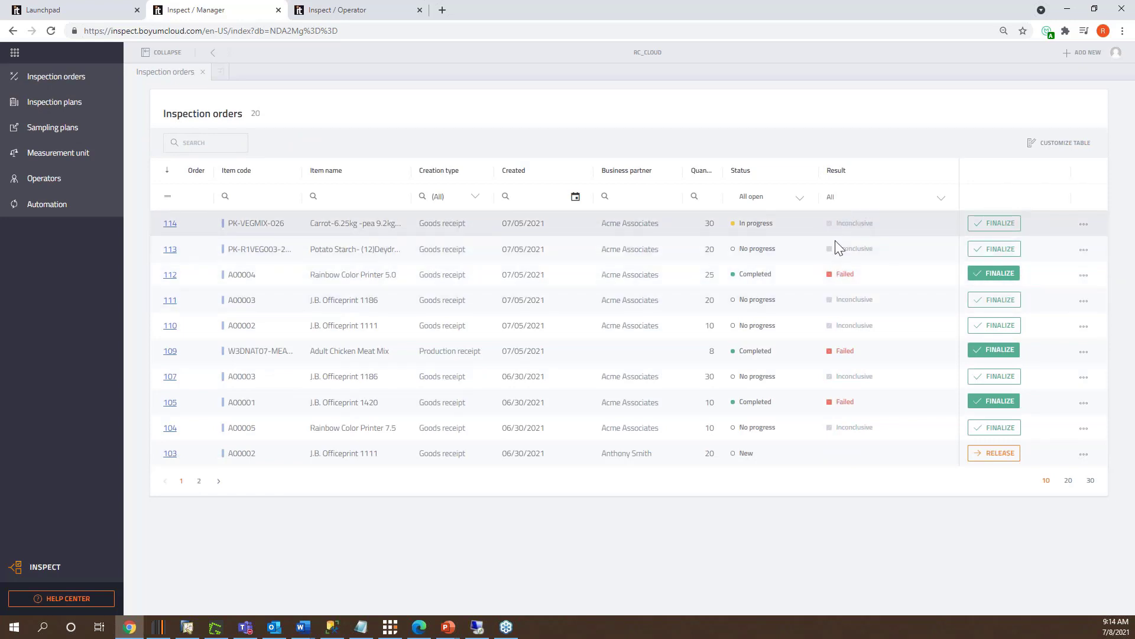
pyautogui.click(998, 276)
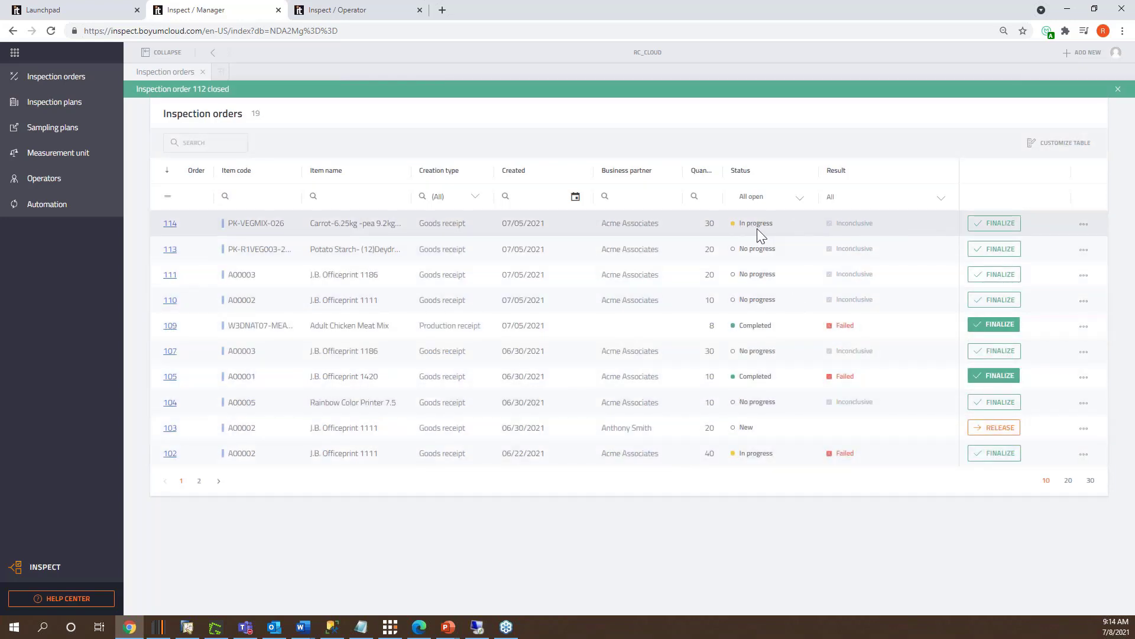
# Step: Review the in-progress PK-VEGMIX-026 inspection order's sample results and open the same order for processing in Inspect / Operator
pyautogui.click(171, 225)
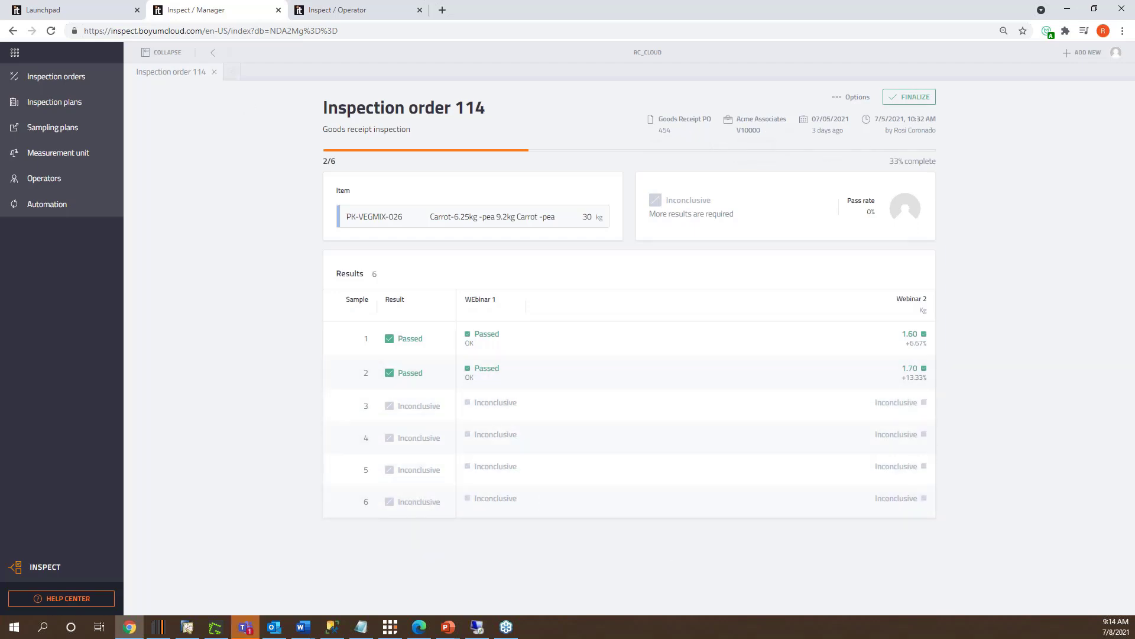
pyautogui.click(213, 56)
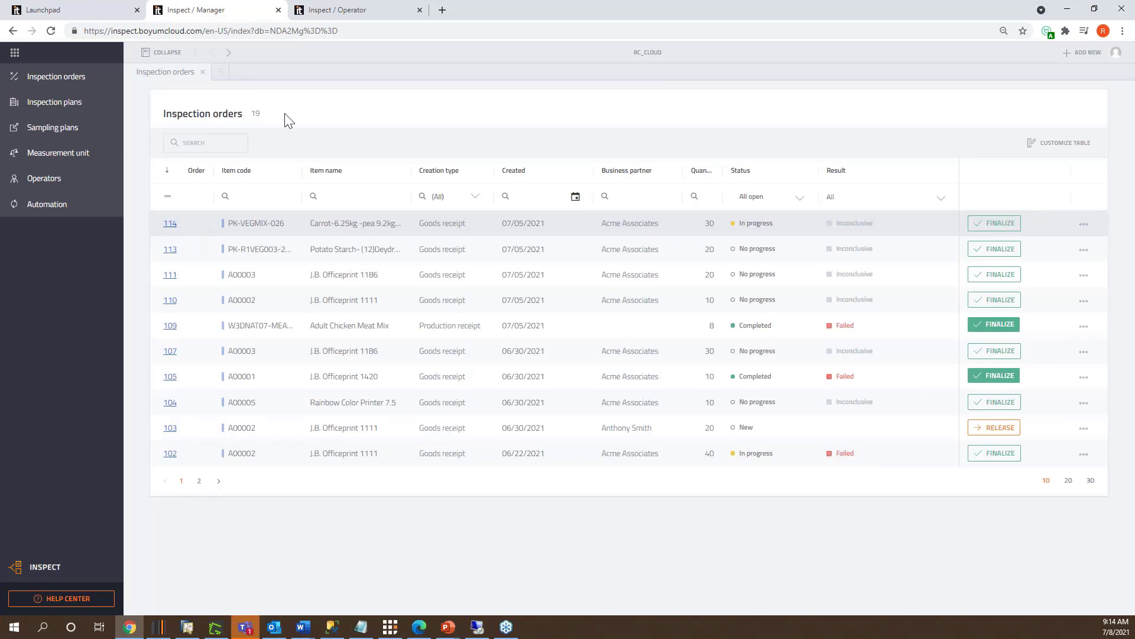
pyautogui.click(373, 12)
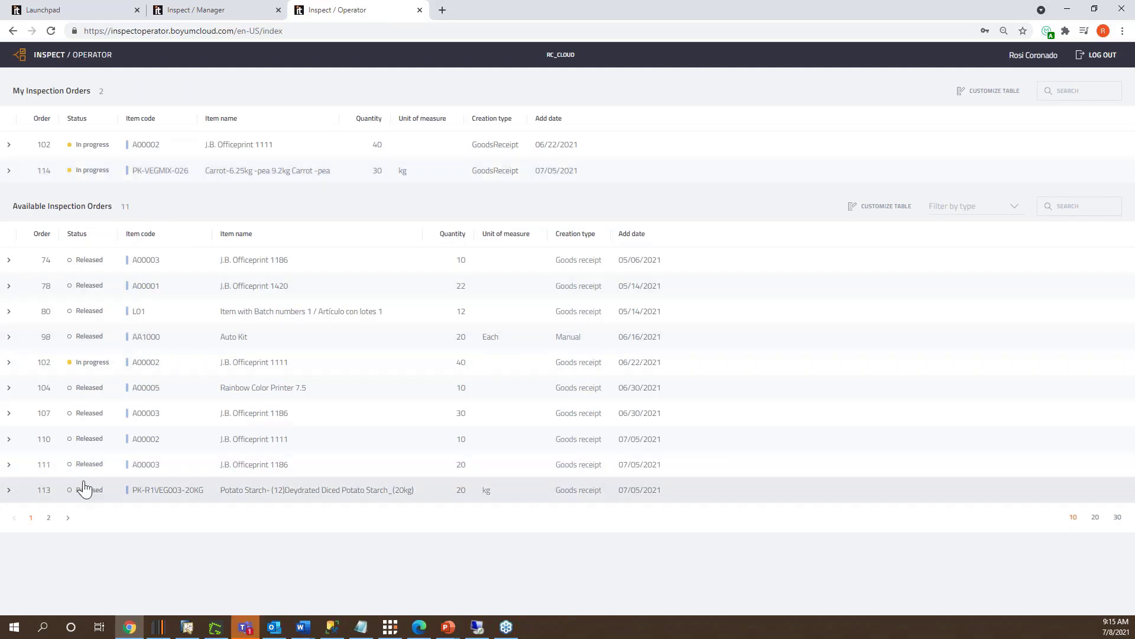
pyautogui.click(68, 518)
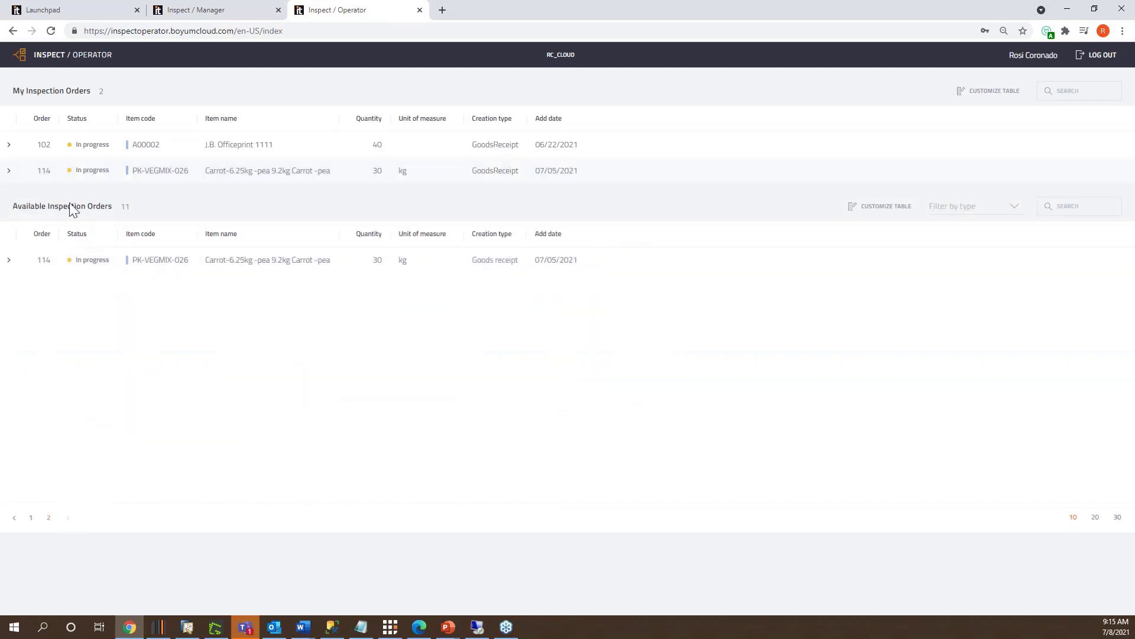
pyautogui.click(100, 264)
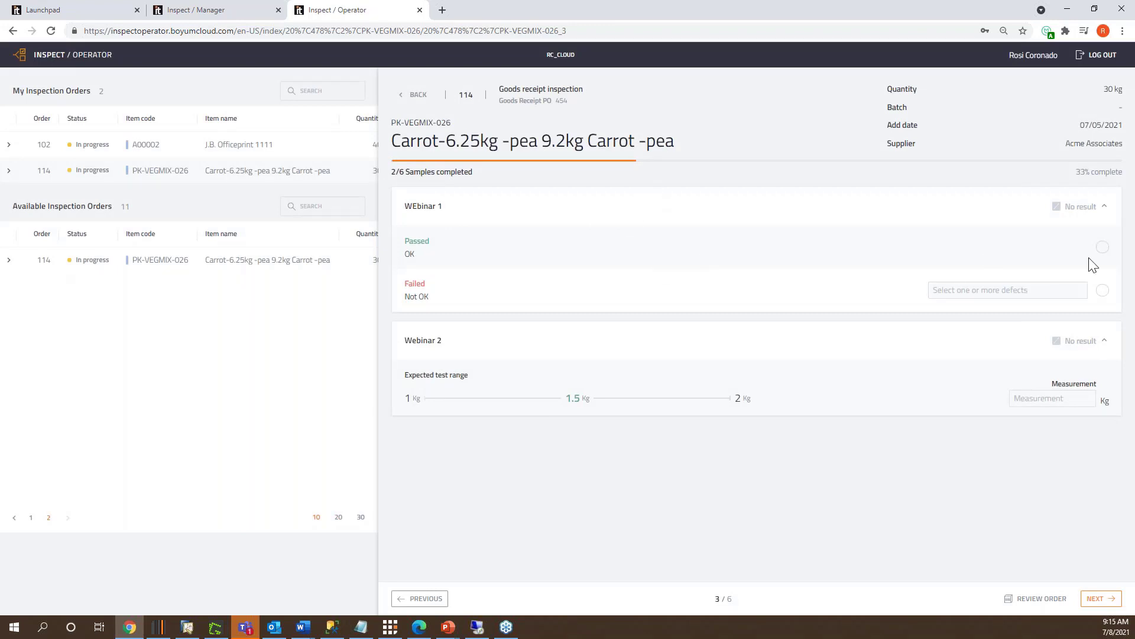
# Step: Record sample 3 of the PK-VEGMIX-026 order with WEbinar 1 Passed and a Webinar 2 measurement of 1.60 kg, advancing to sample 4
pyautogui.click(1102, 247)
pyautogui.click(1055, 398)
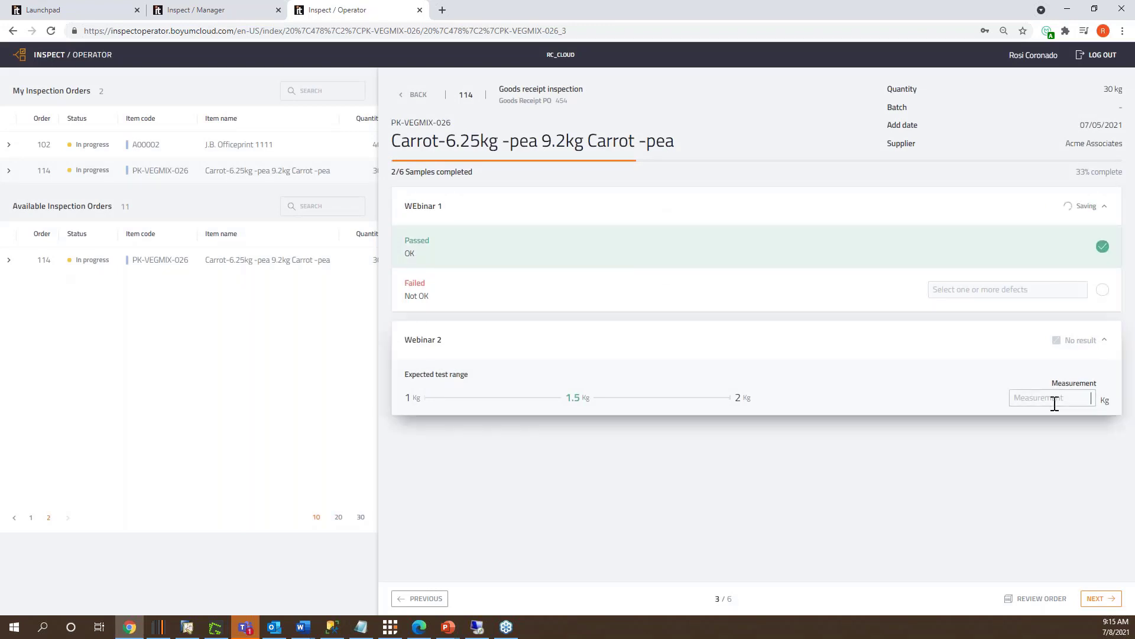
pyautogui.write('1.60')
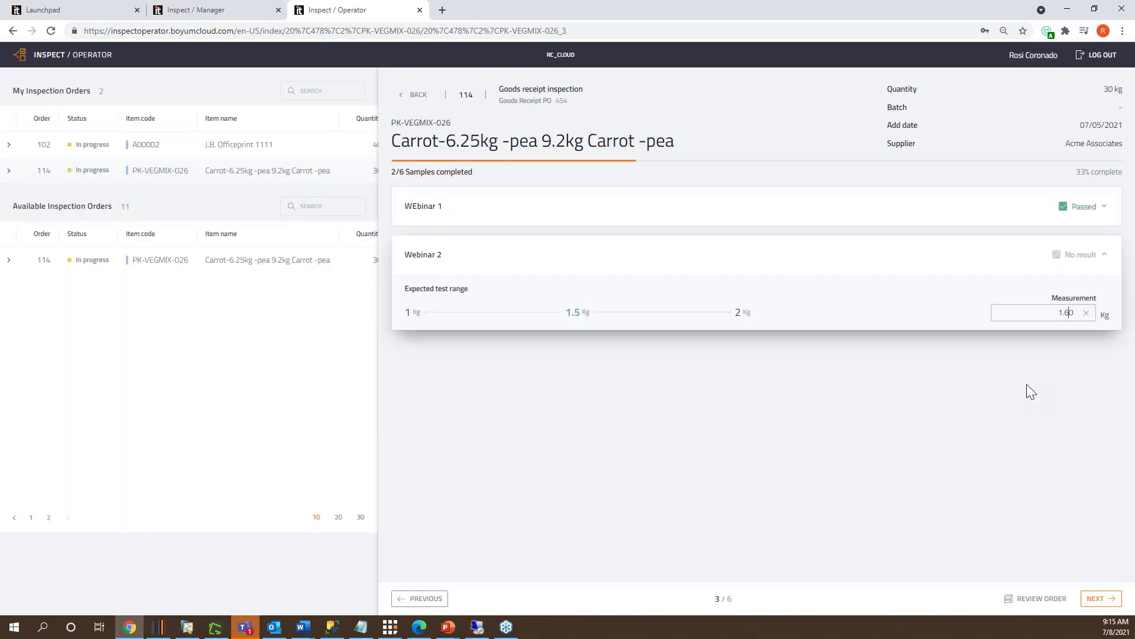
pyautogui.click(1096, 602)
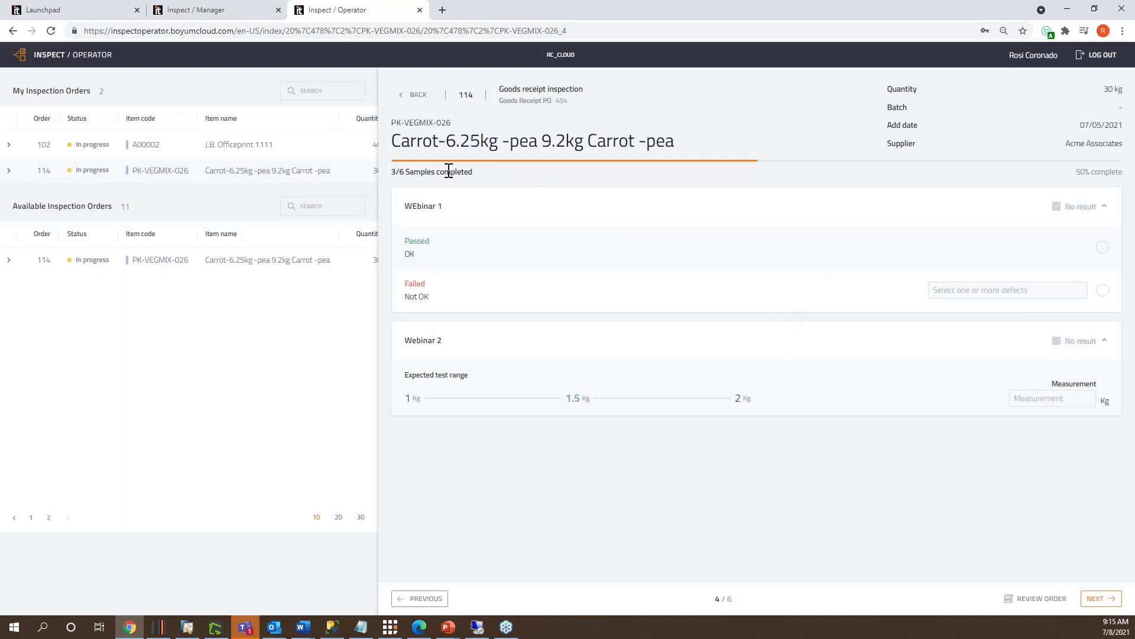
# Step: Check the PK-VEGMIX-026 order's progress and results for sample 3 in Inspect / Manager, returning to the orders list
pyautogui.click(224, 11)
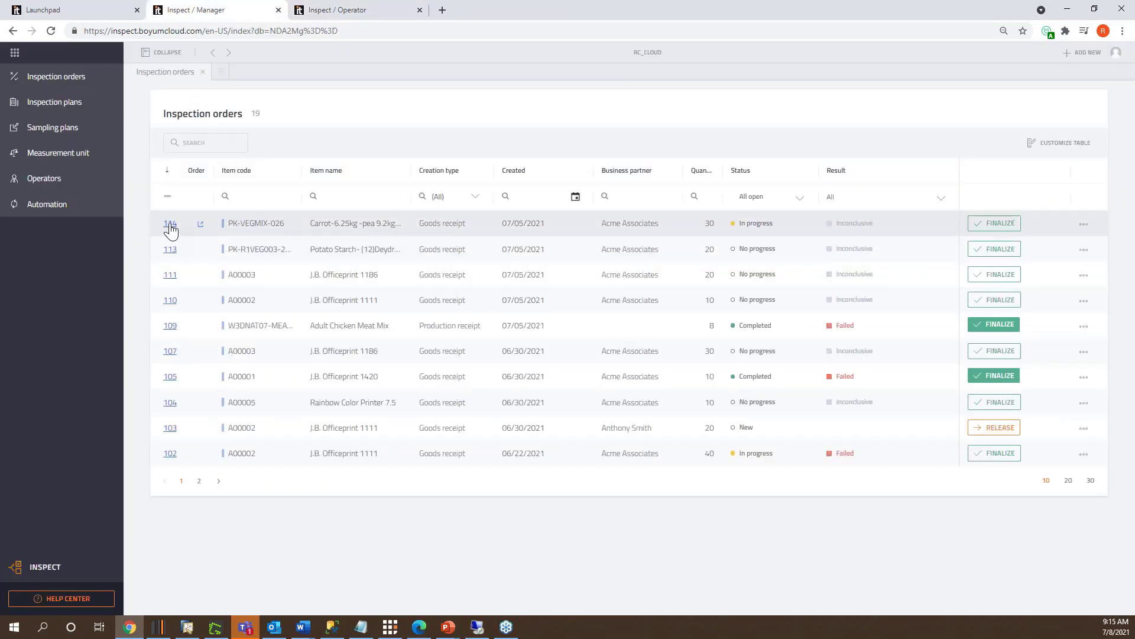
pyautogui.click(170, 225)
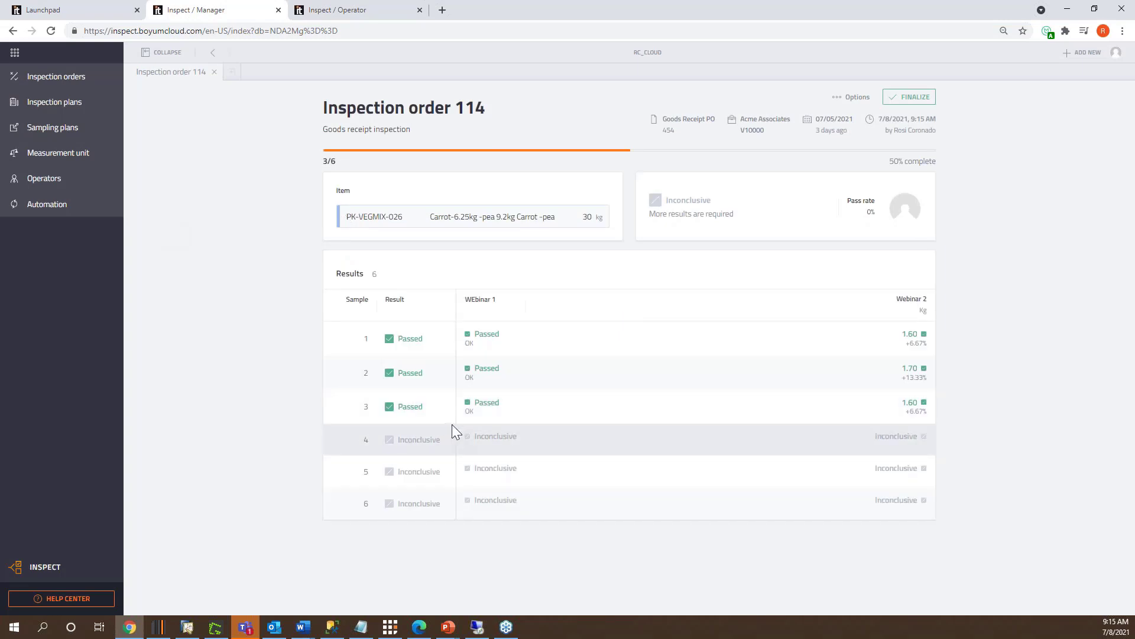
pyautogui.click(211, 53)
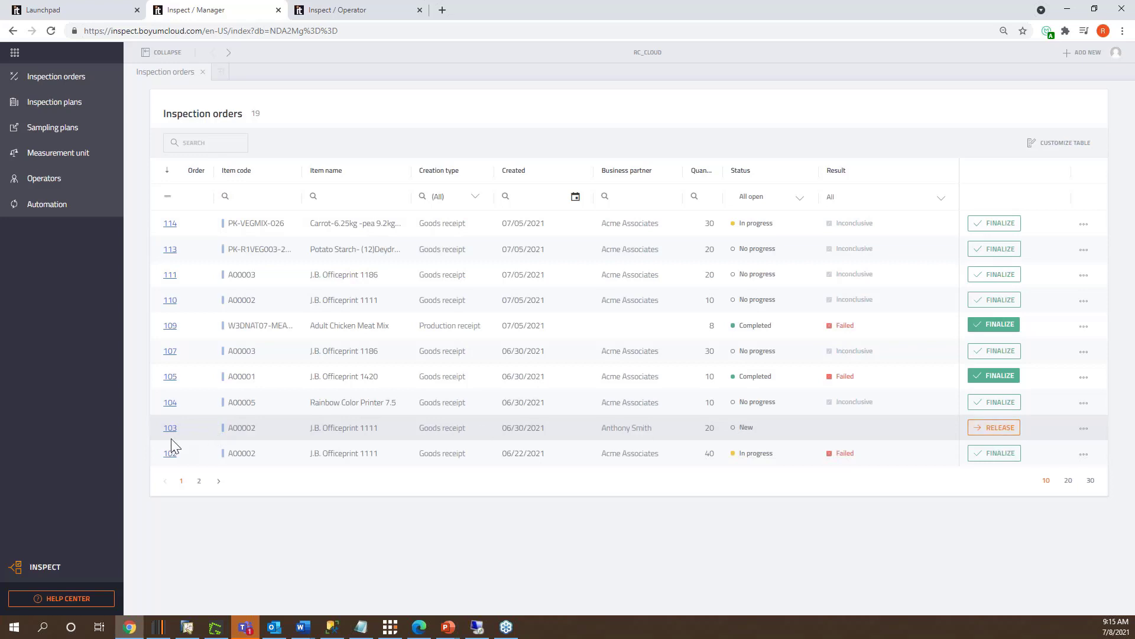
# Step: Check the available orders in Inspect / Operator and release the new J.B. Officeprint 1111 order for quantity 20 in Inspect / Manager
pyautogui.click(372, 13)
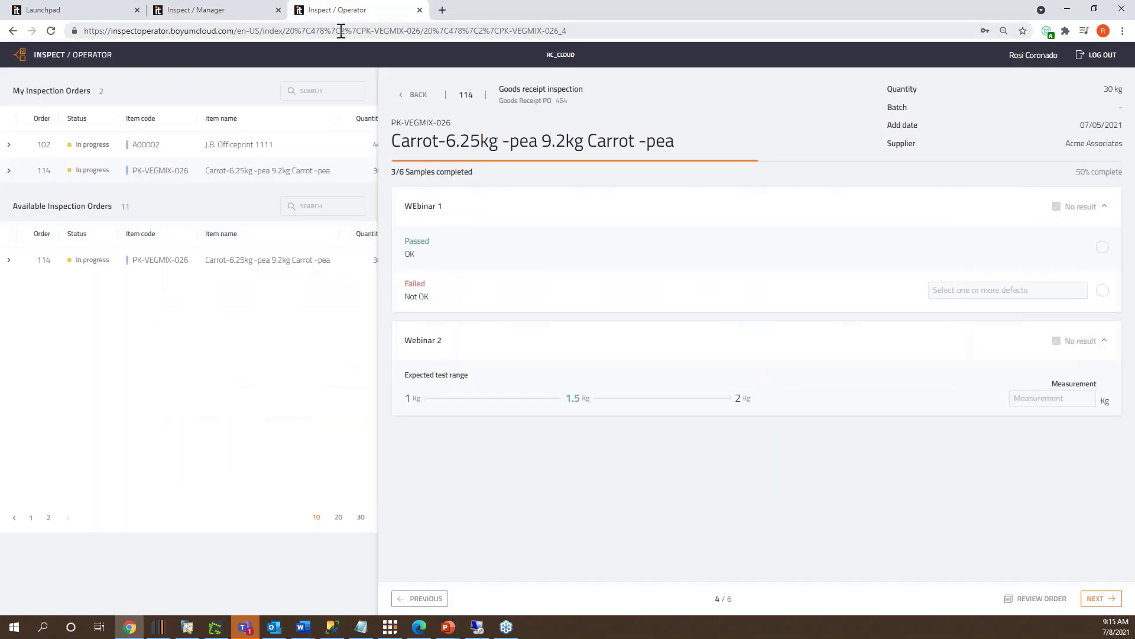
pyautogui.click(32, 516)
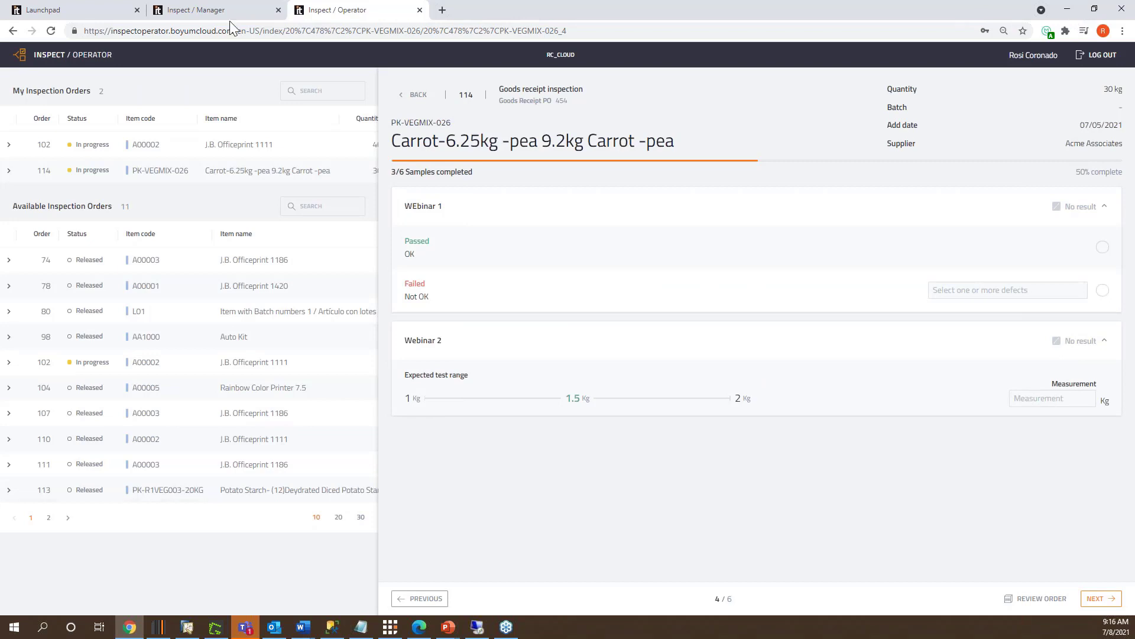
pyautogui.click(190, 12)
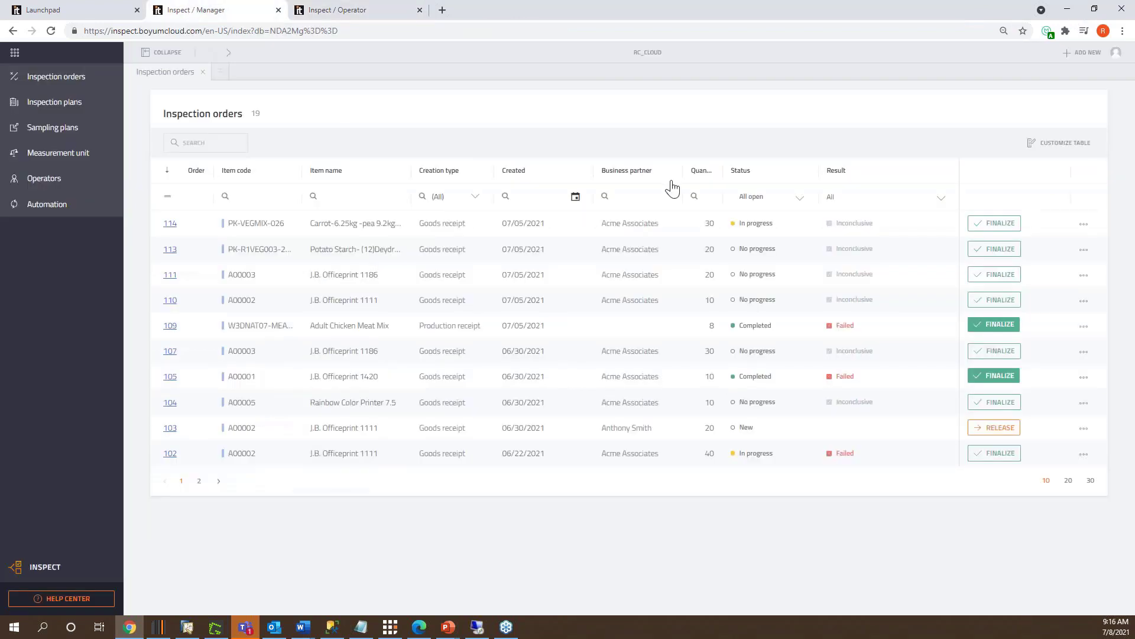
pyautogui.click(1000, 435)
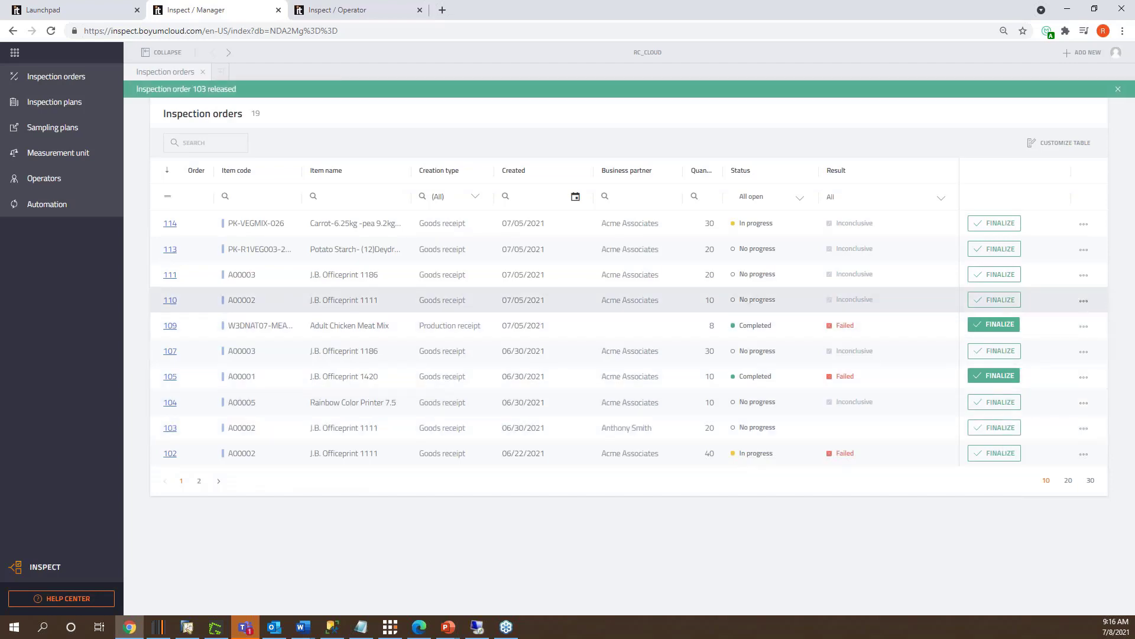
# Step: Unrelease the J.B. Officeprint 1111 inspection order for quantity 10 created on 07/05/2021
pyautogui.click(1084, 301)
pyautogui.click(1032, 343)
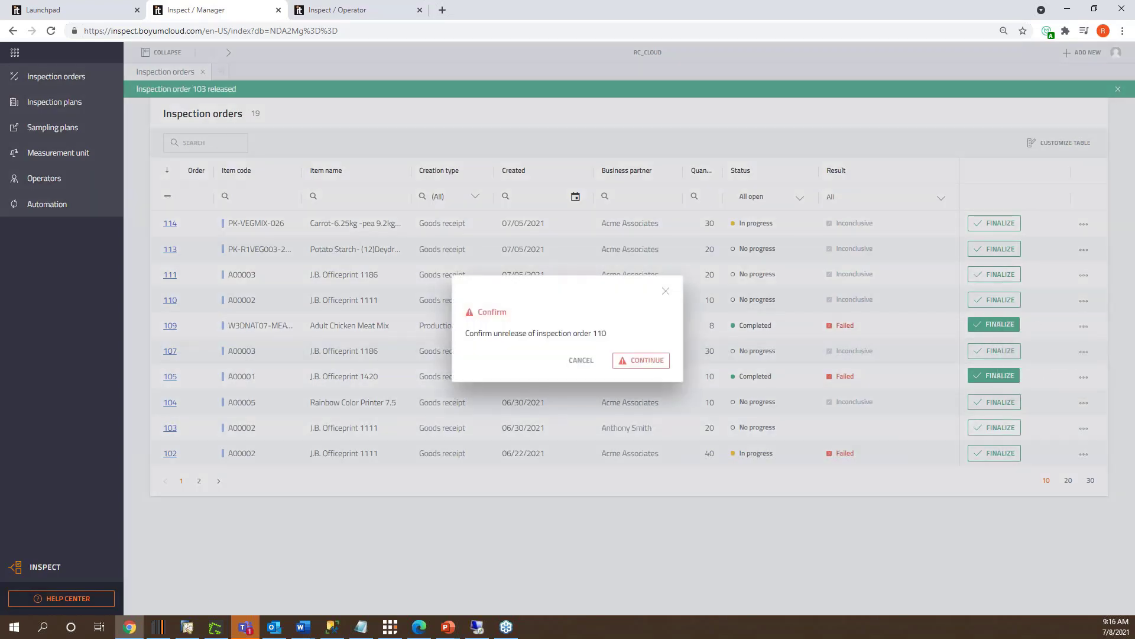
pyautogui.click(641, 360)
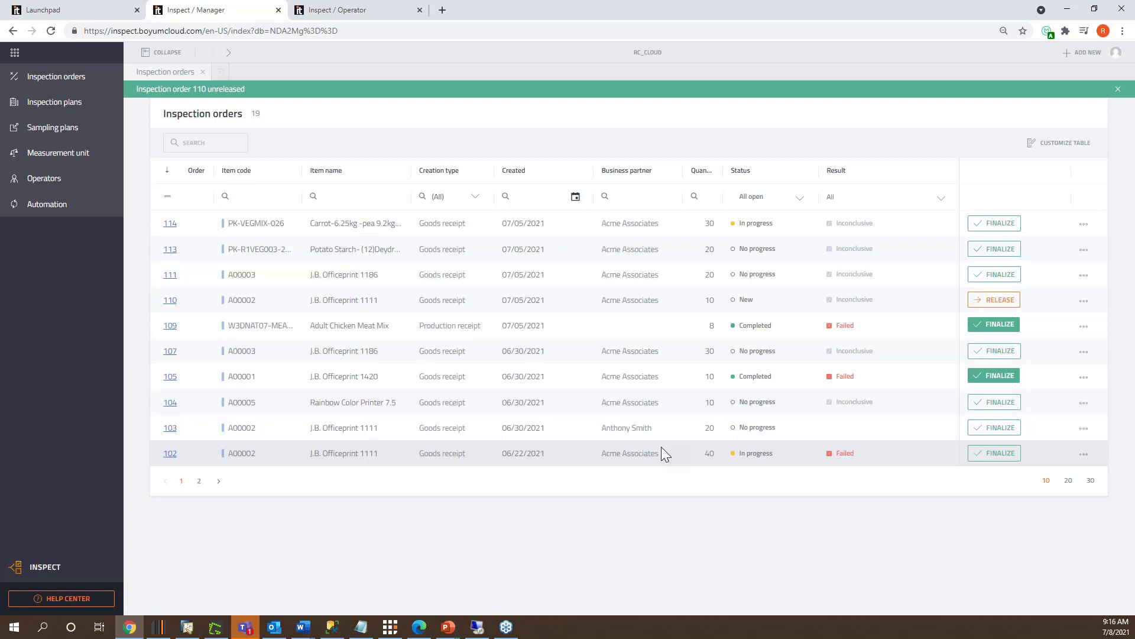
# Step: Review the Food Inspection plan's WEbinar 1 test and the defects assigned to its Not OK attribute
pyautogui.click(45, 112)
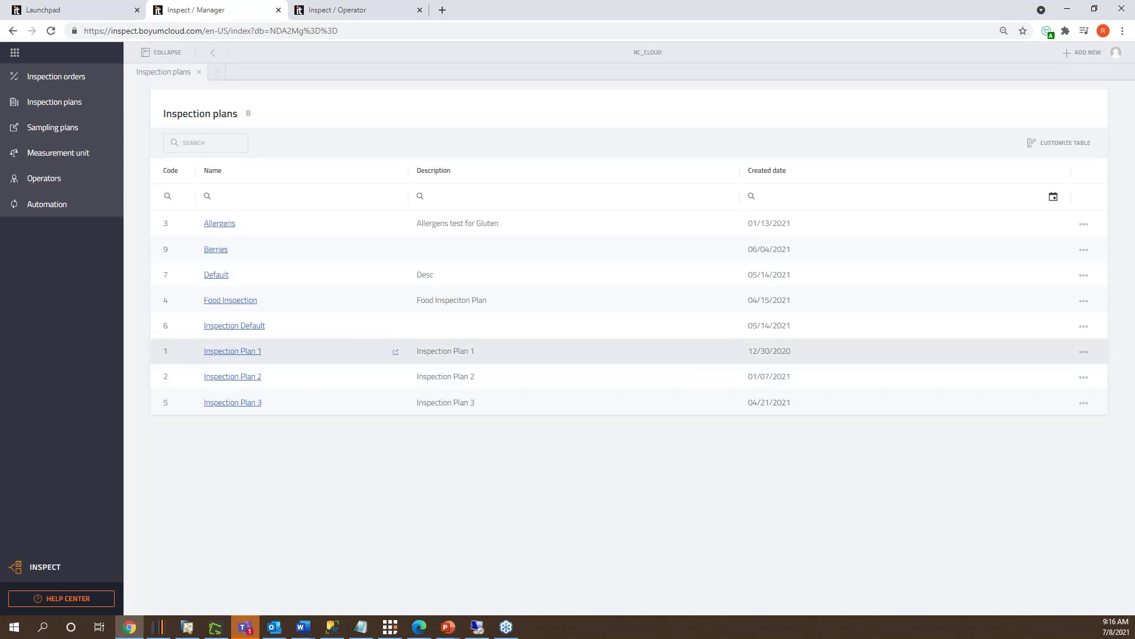
pyautogui.click(236, 300)
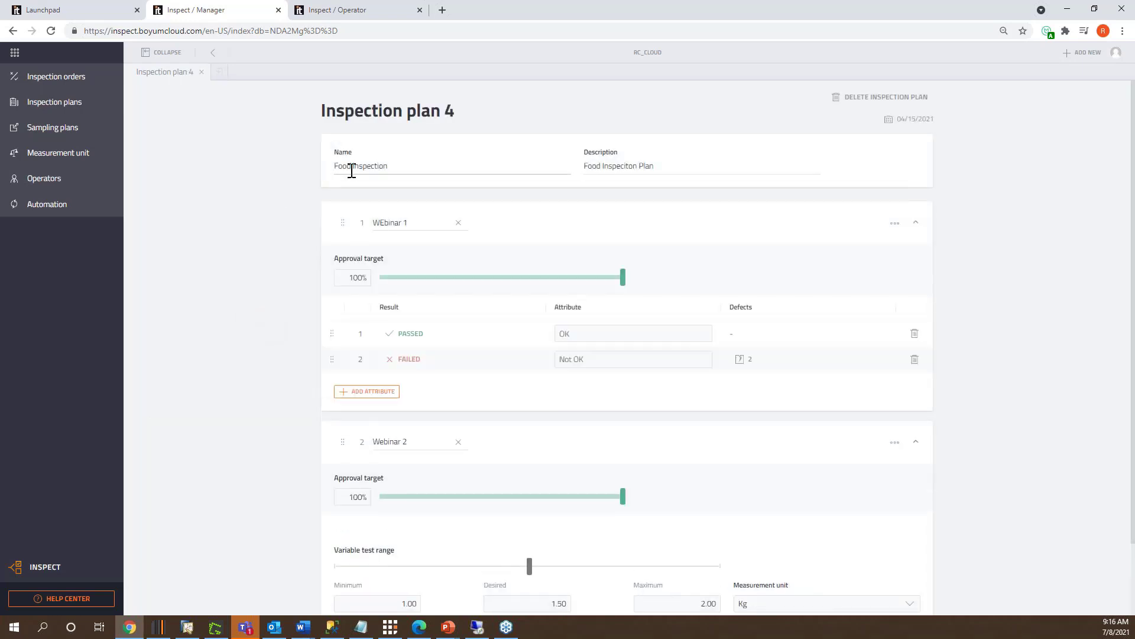
pyautogui.tripleClick(408, 223)
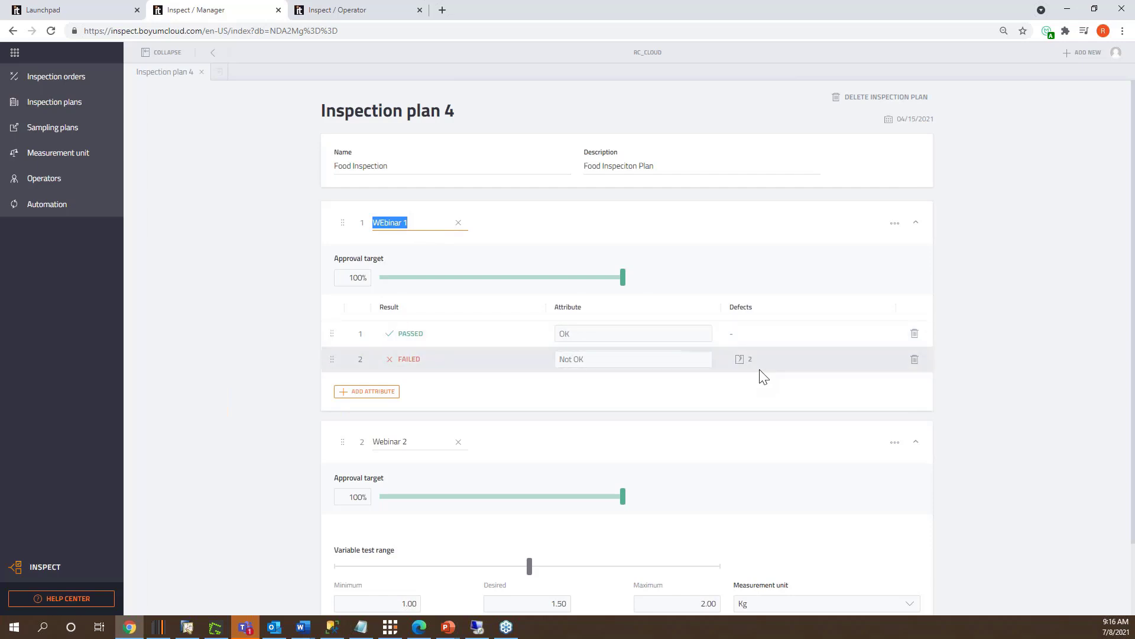
pyautogui.click(739, 359)
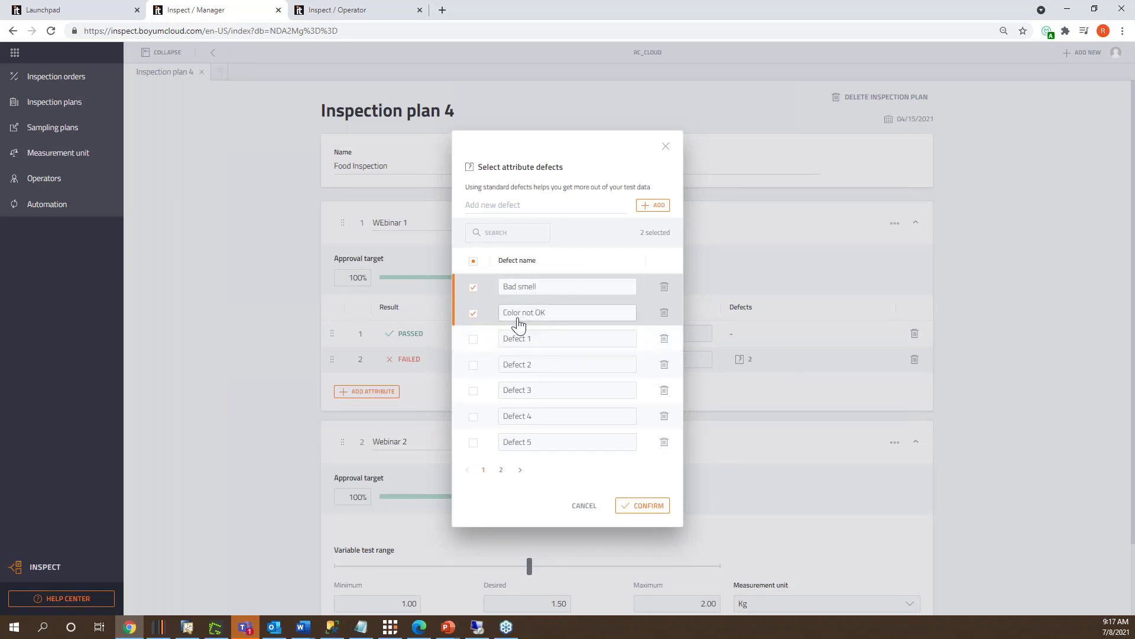
pyautogui.click(643, 507)
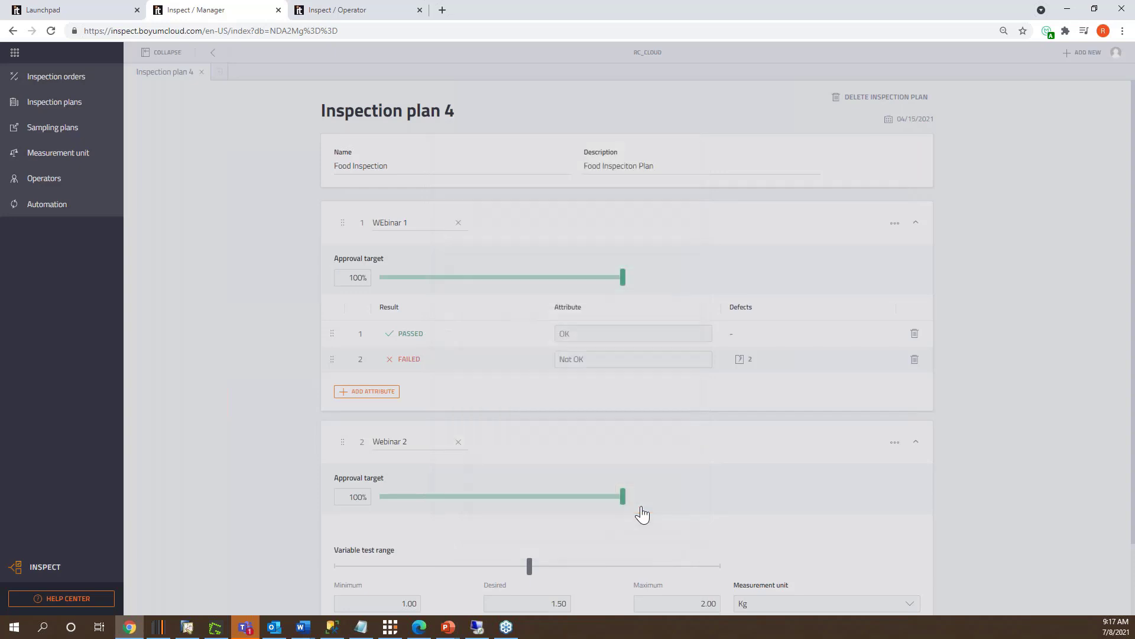
# Step: Try adding a third test to the Food Inspection plan, then close the plan and discard the unsaved changes
pyautogui.scroll(-2, 620, 403)
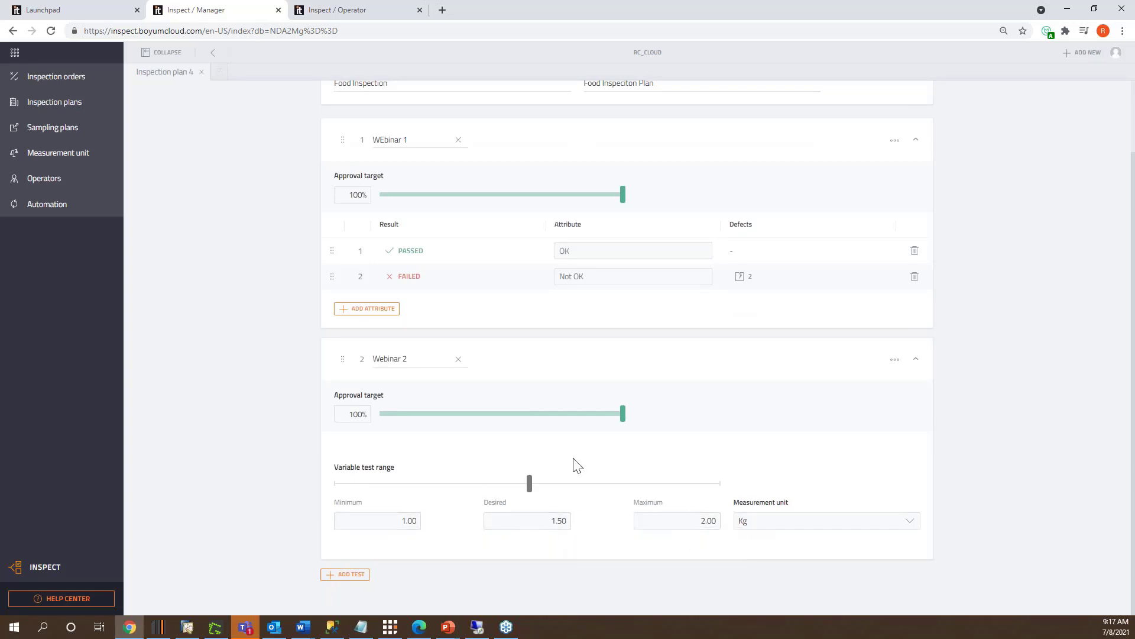
pyautogui.click(355, 575)
pyautogui.scroll(-3, 500, 477)
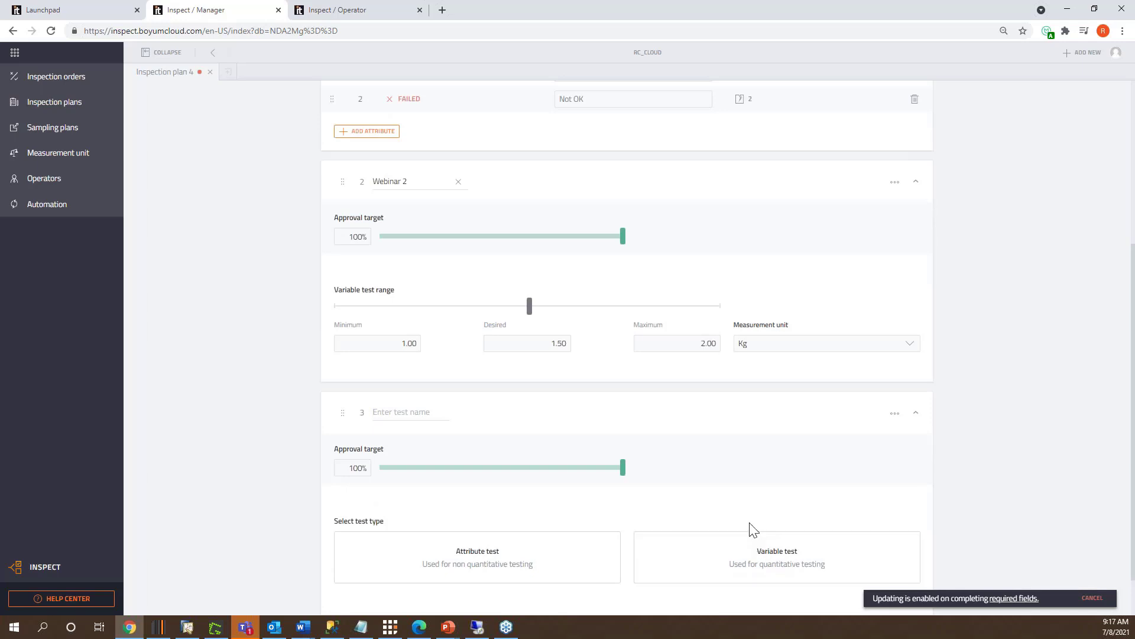
pyautogui.scroll(-1, 751, 530)
pyautogui.scroll(5, 646, 536)
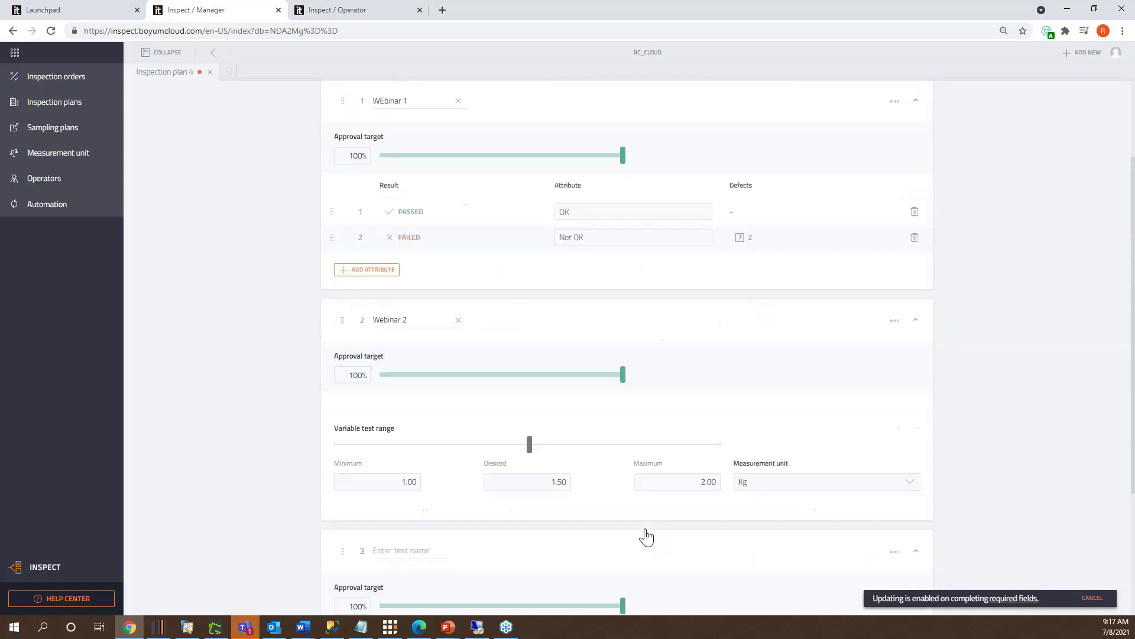
pyautogui.click(210, 71)
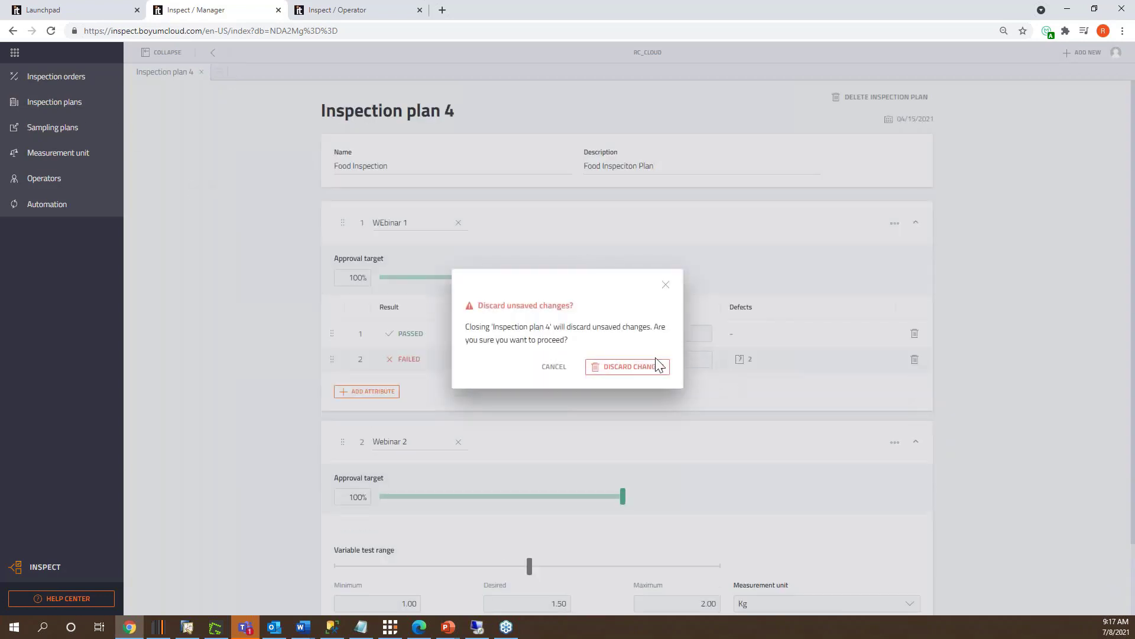
pyautogui.click(637, 367)
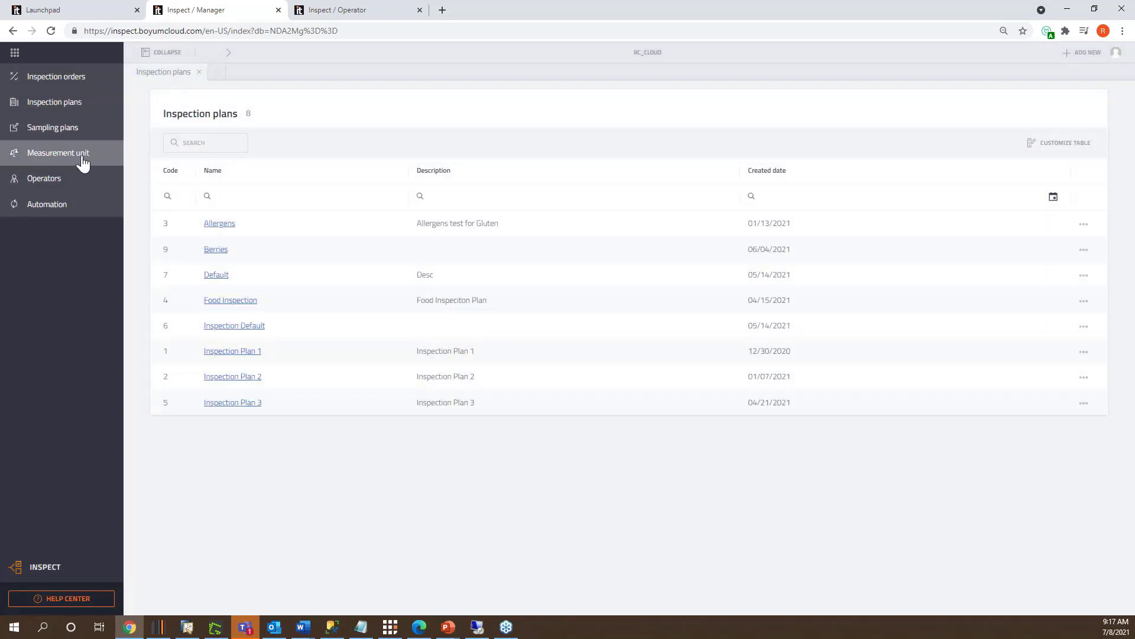
# Step: Review the sampling rules of the Fixed Plan 5 and Standard Rule sampling plans
pyautogui.click(68, 136)
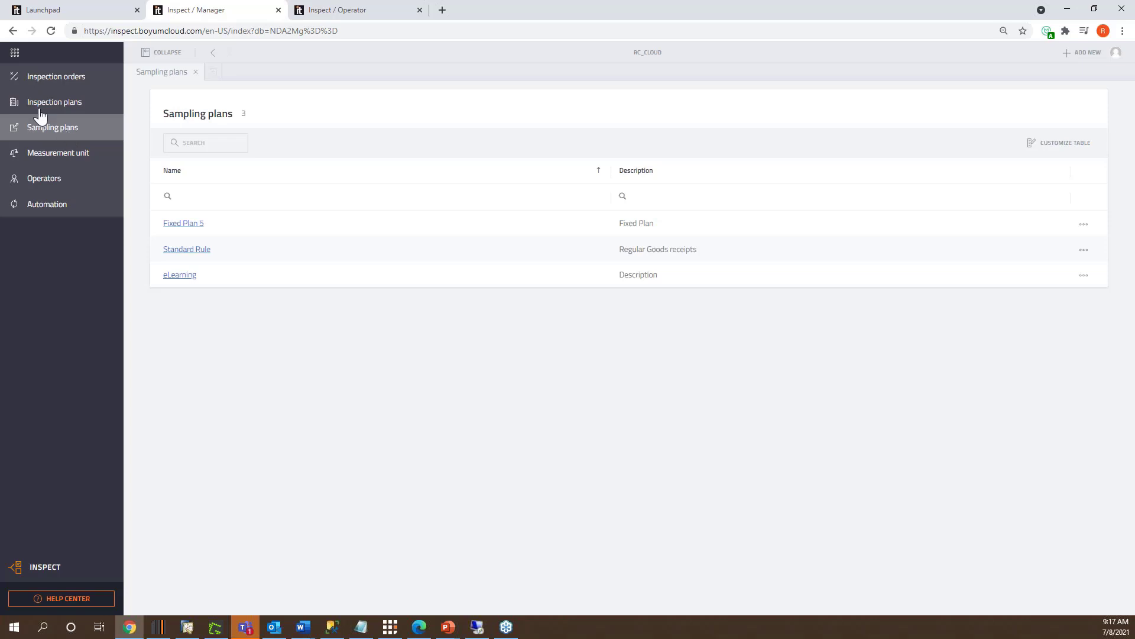
pyautogui.click(204, 225)
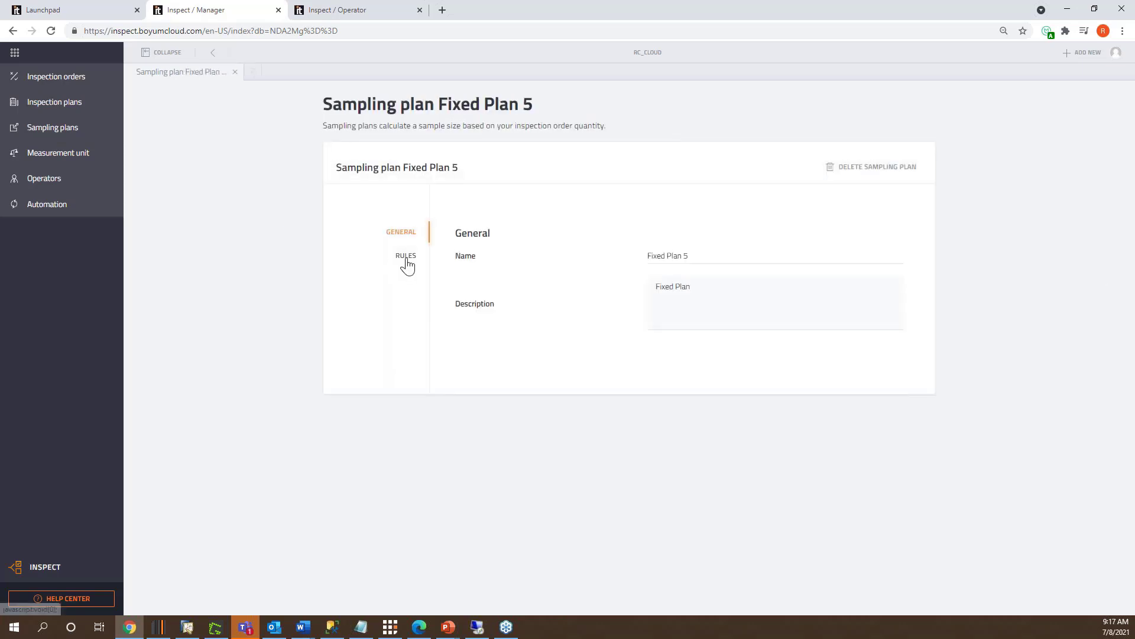
pyautogui.click(406, 259)
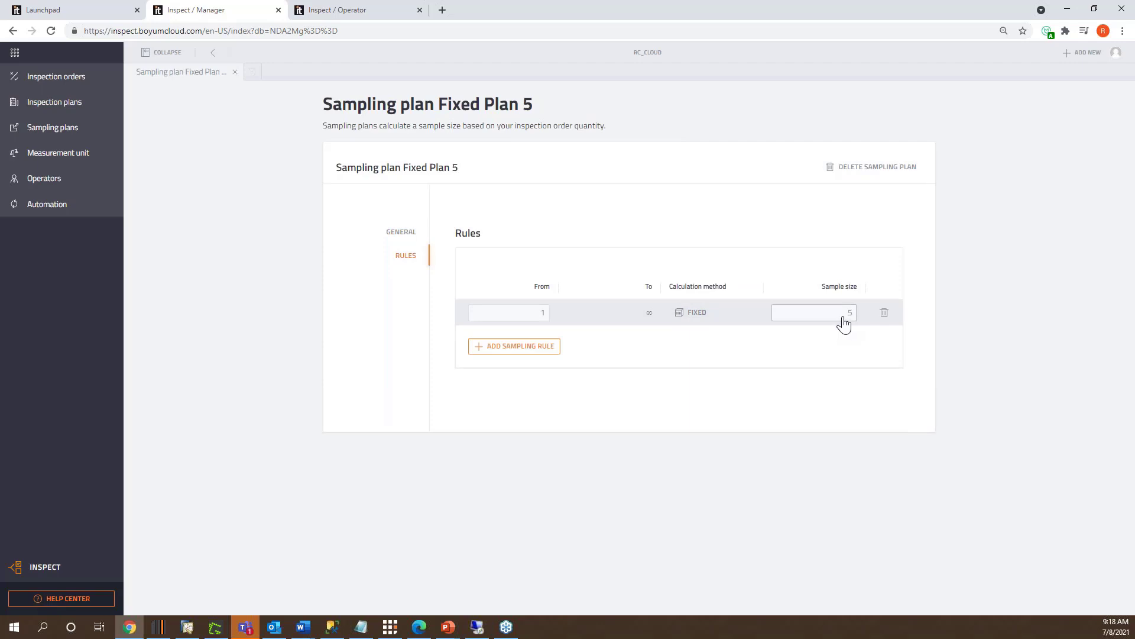
pyautogui.click(213, 53)
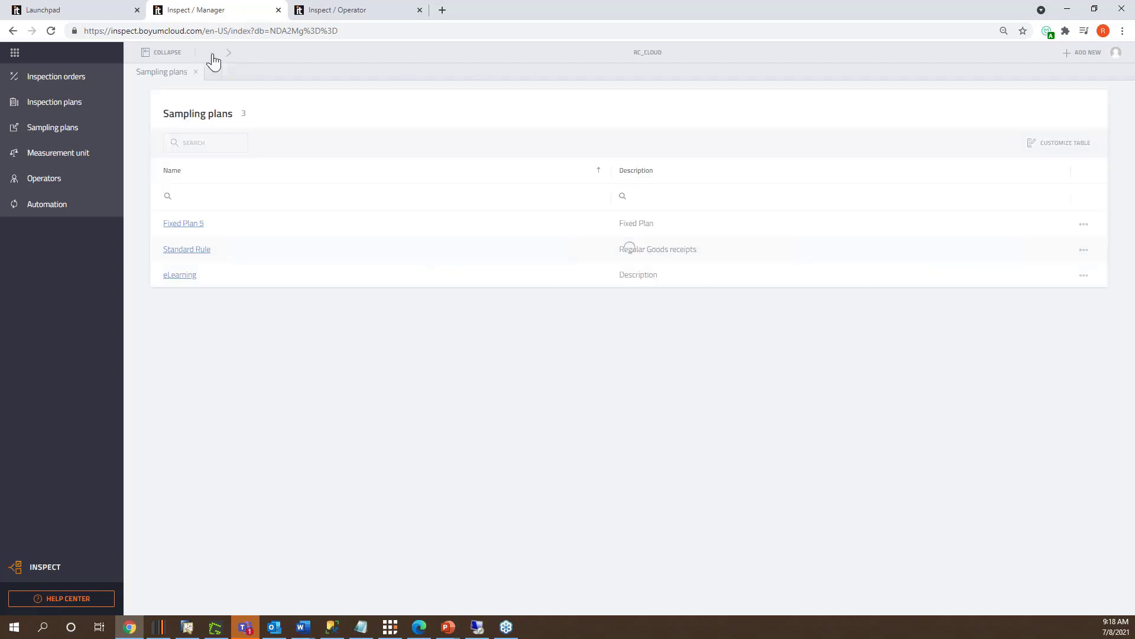
pyautogui.click(203, 250)
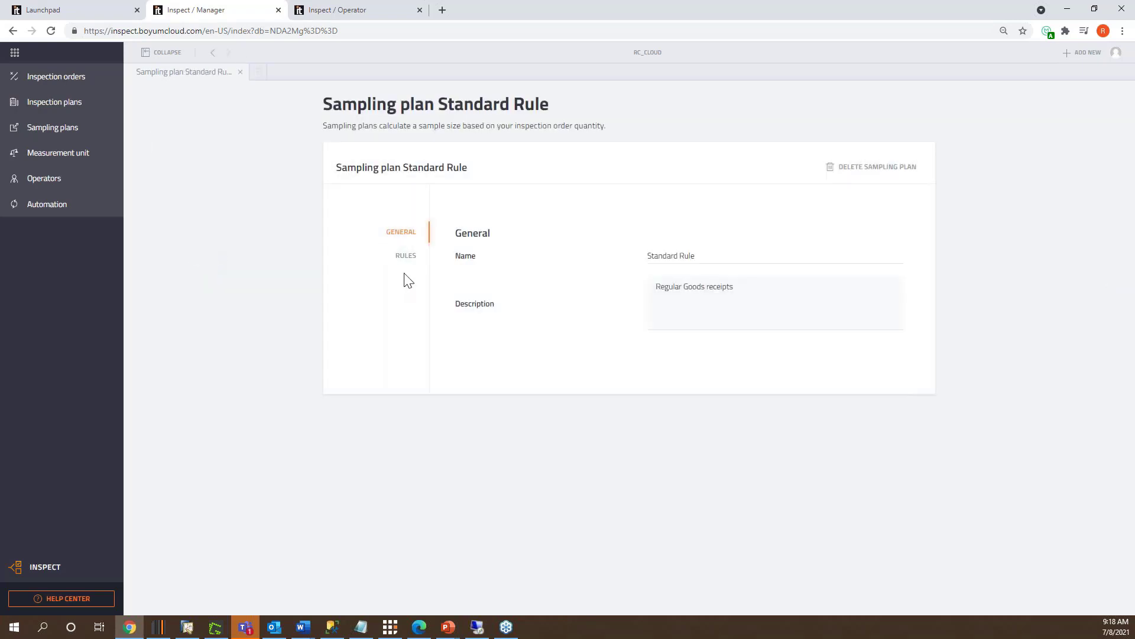
pyautogui.click(405, 255)
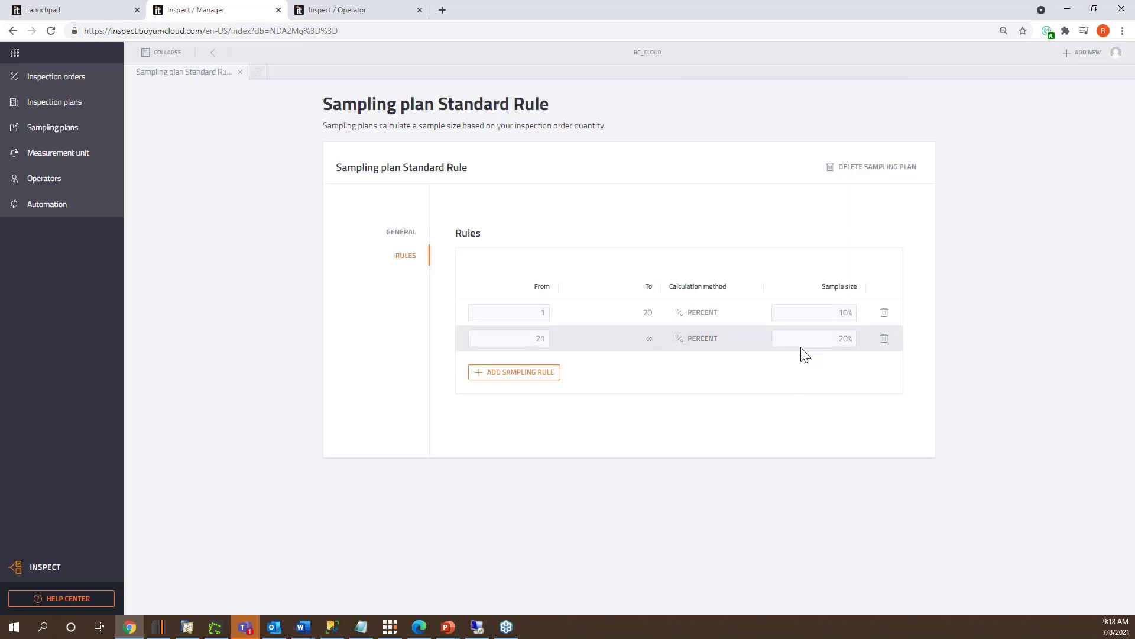
pyautogui.click(240, 72)
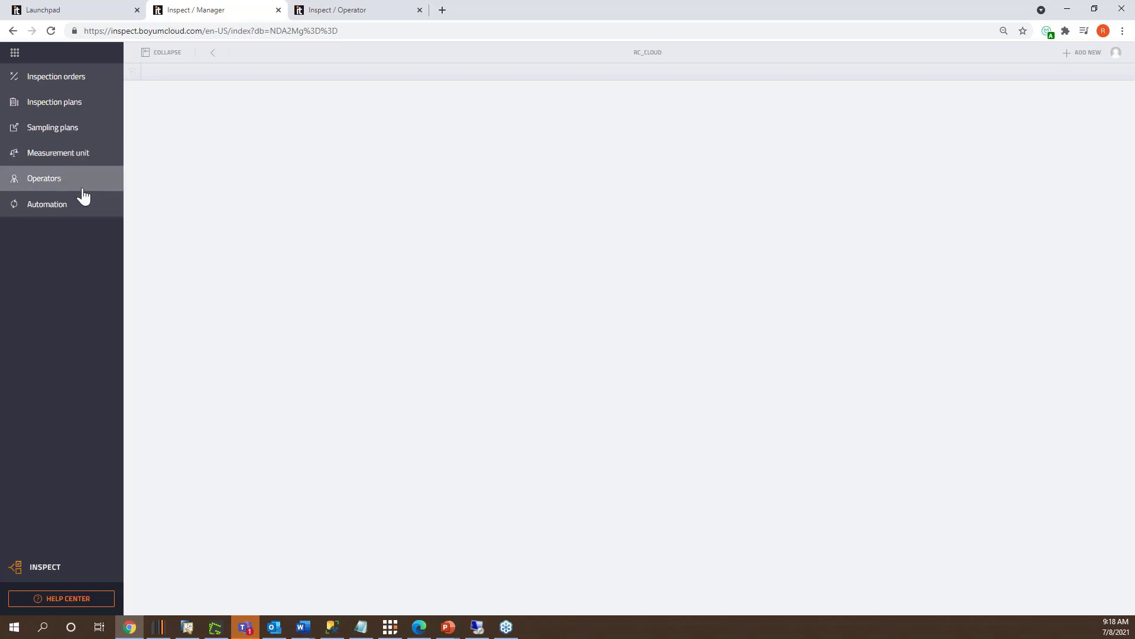
# Step: Review the Vendor goods receipt automation rule and its inspection and sampling plan options, then return to the inspection orders list
pyautogui.click(56, 209)
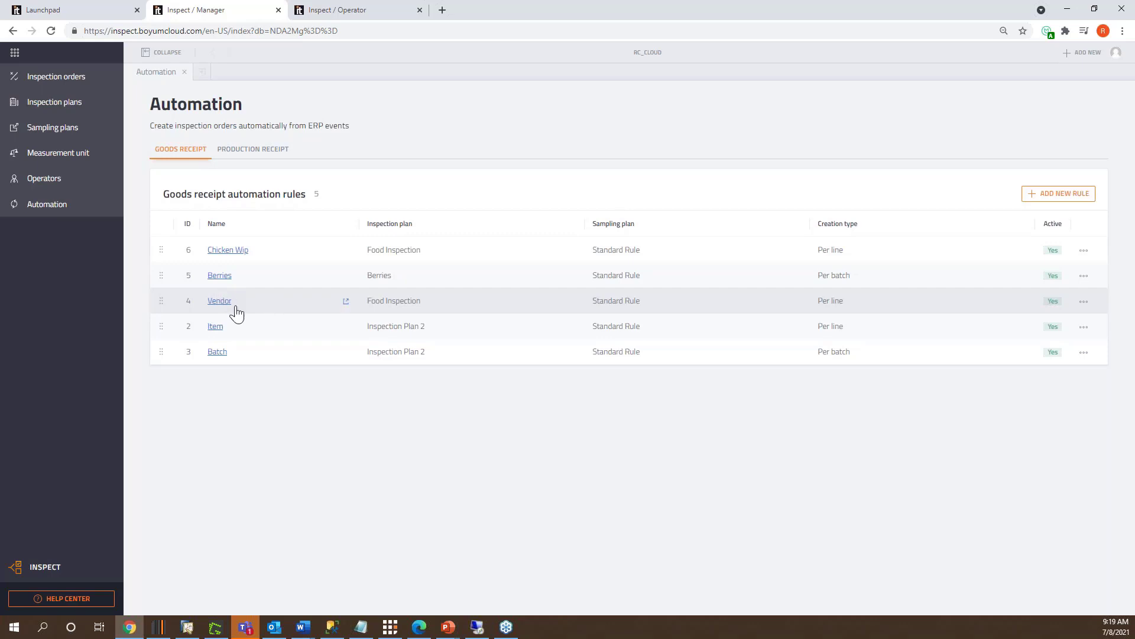
pyautogui.click(220, 301)
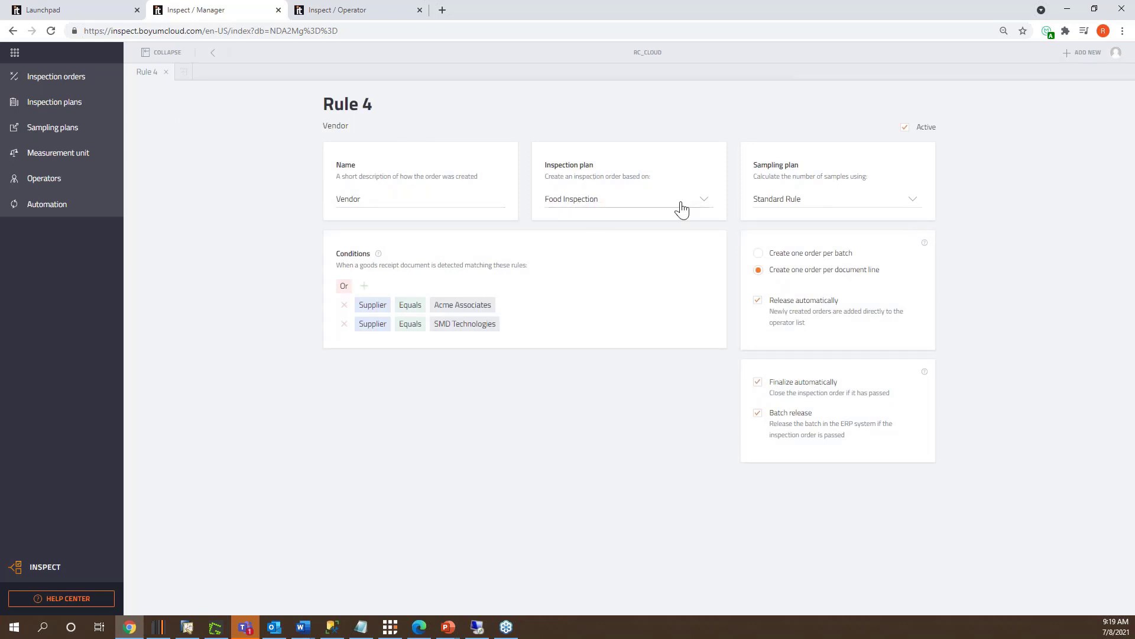
pyautogui.click(707, 205)
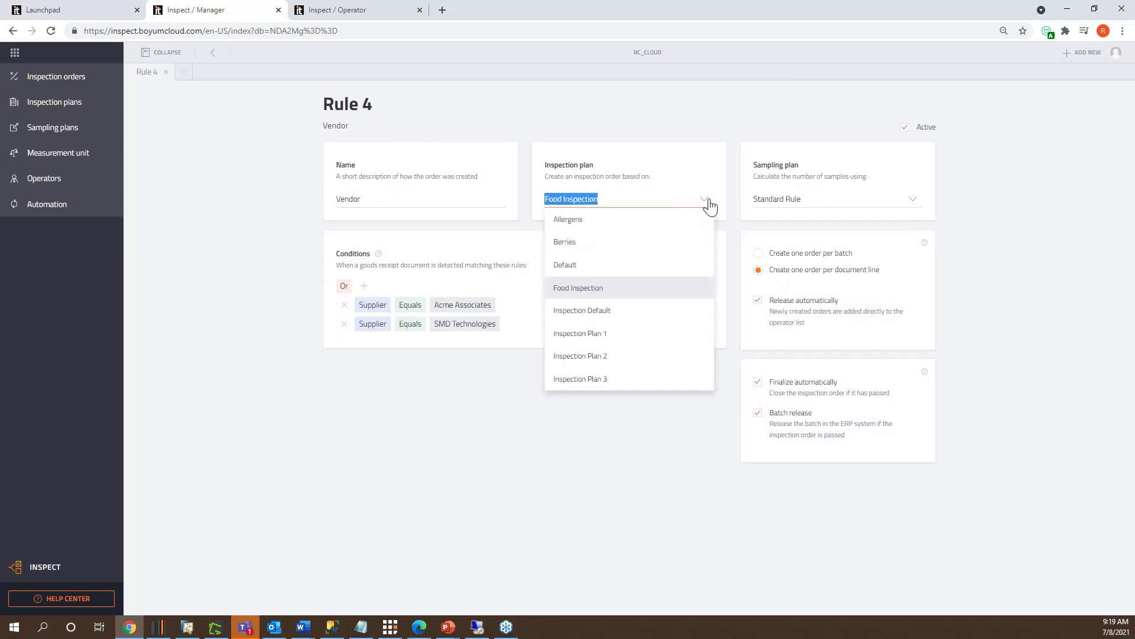
pyautogui.click(645, 205)
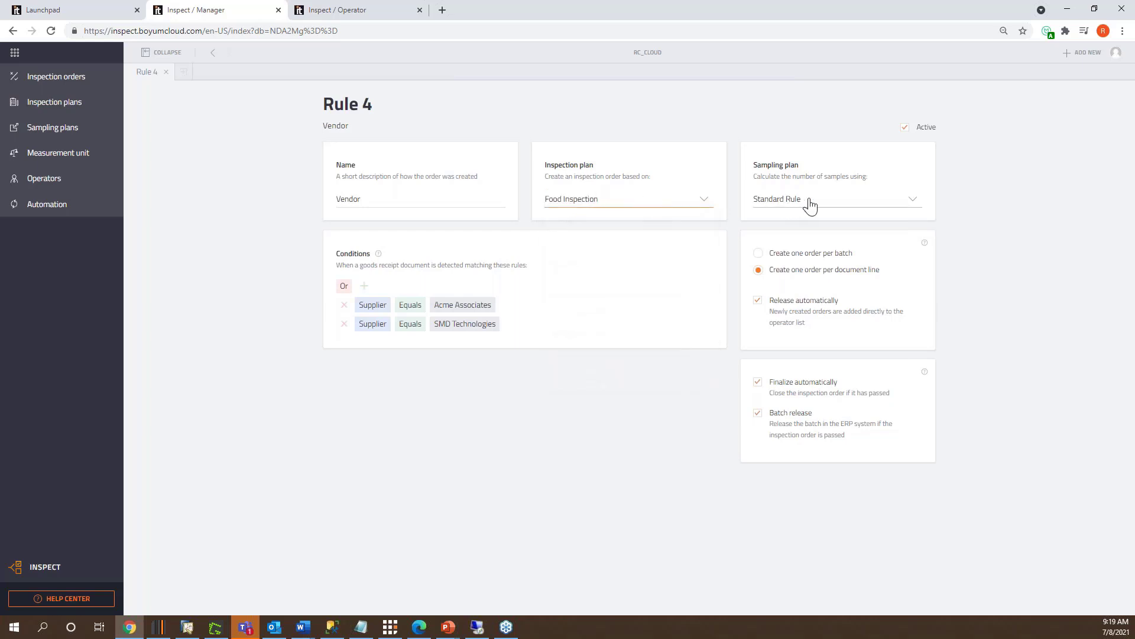
pyautogui.click(914, 205)
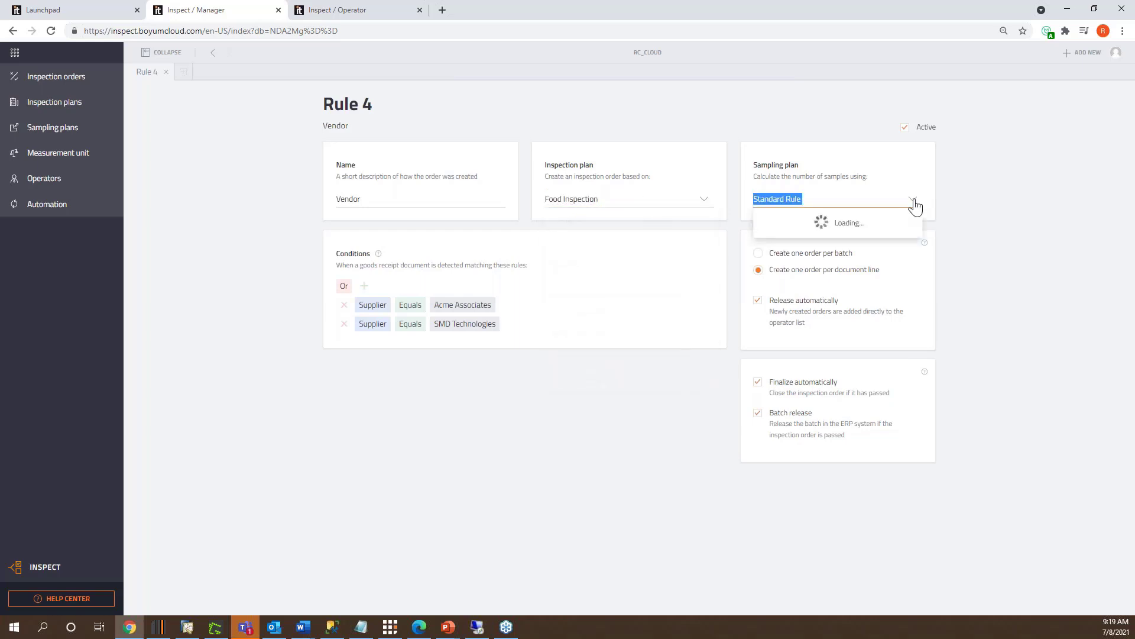
pyautogui.click(882, 205)
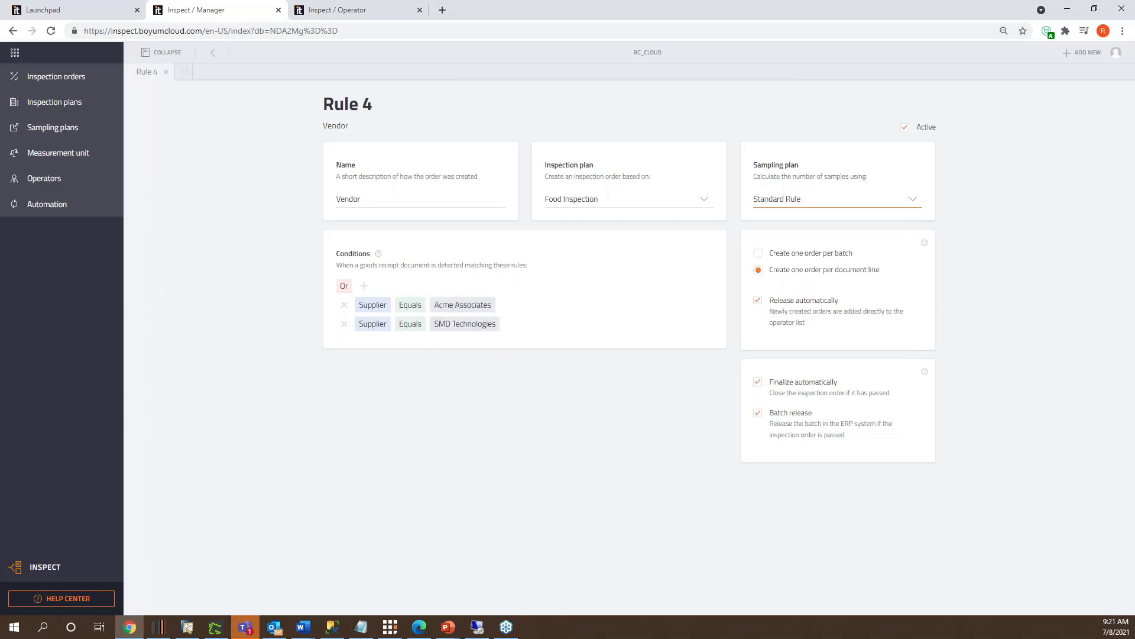
pyautogui.click(65, 80)
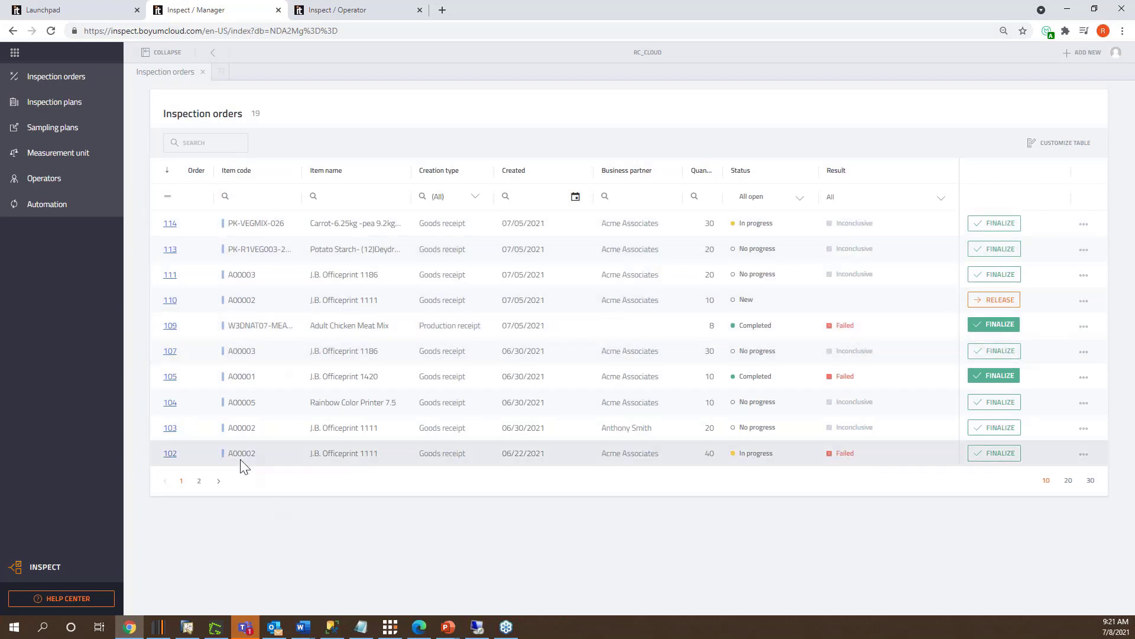
# Step: Switch to SAP Business One and start a Goods Receipt PO for vendor SMD Technologies (V70000)
pyautogui.click(478, 627)
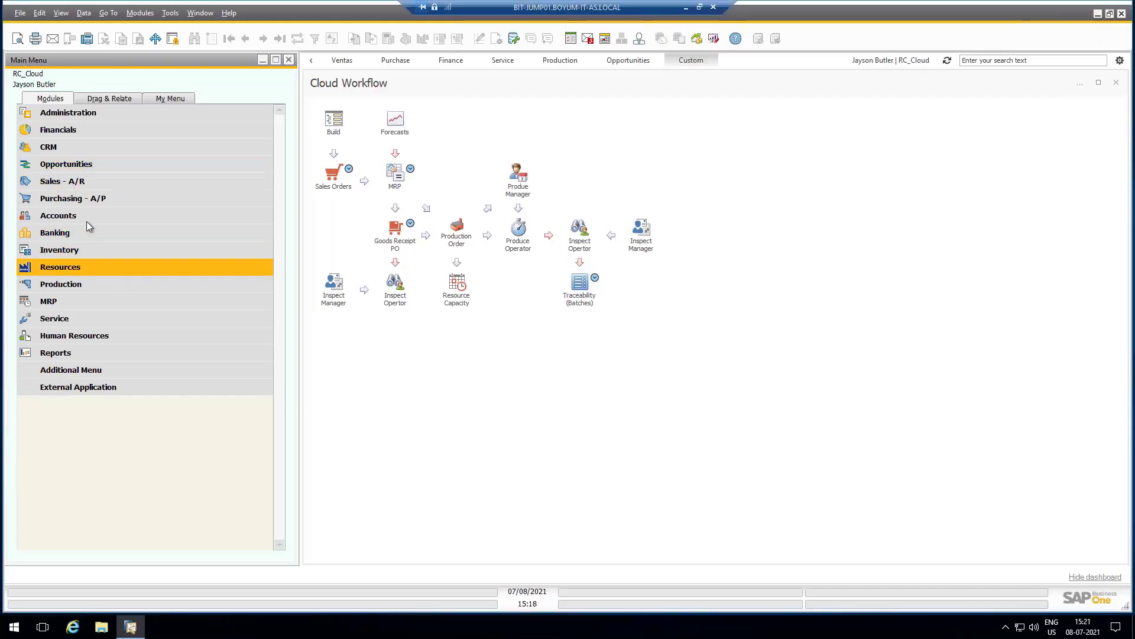
pyautogui.click(83, 198)
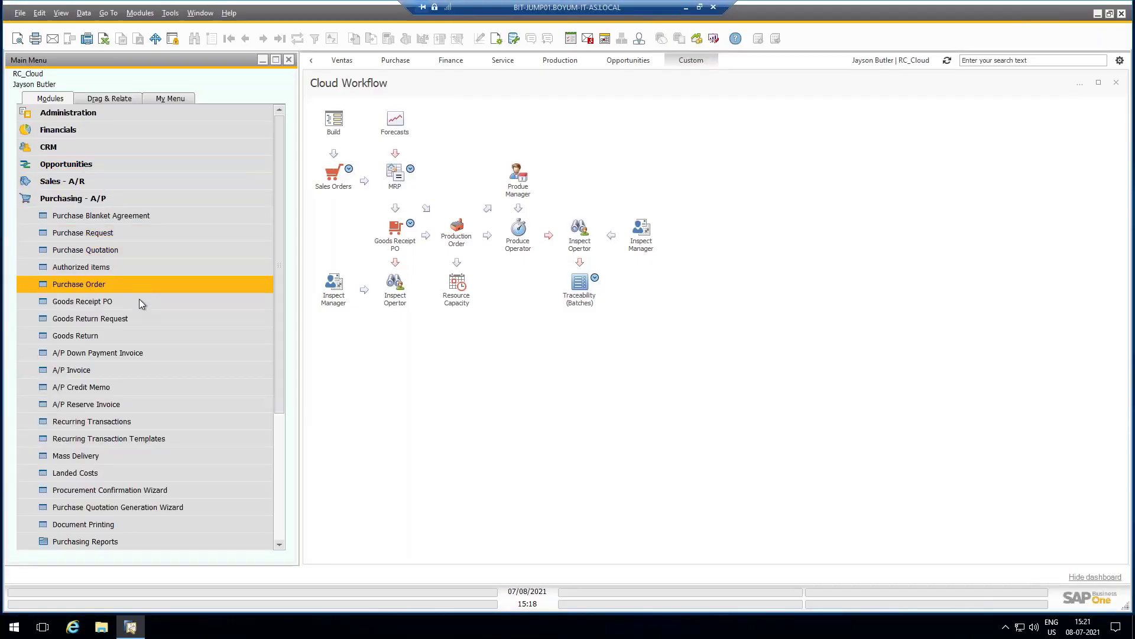
pyautogui.click(140, 302)
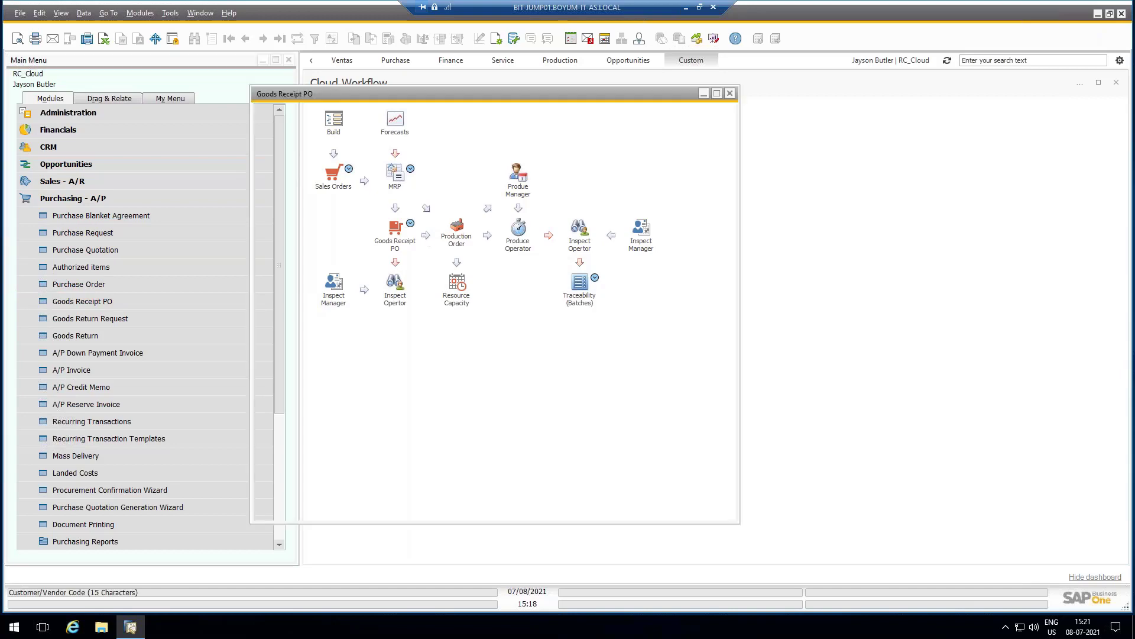
pyautogui.click(428, 111)
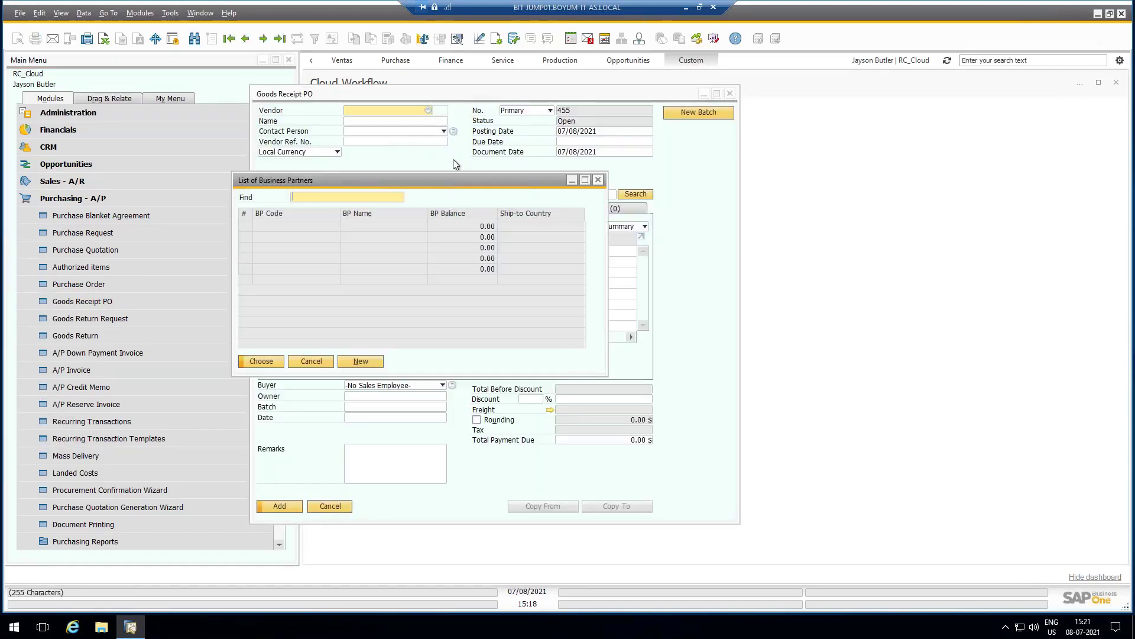
pyautogui.click(396, 300)
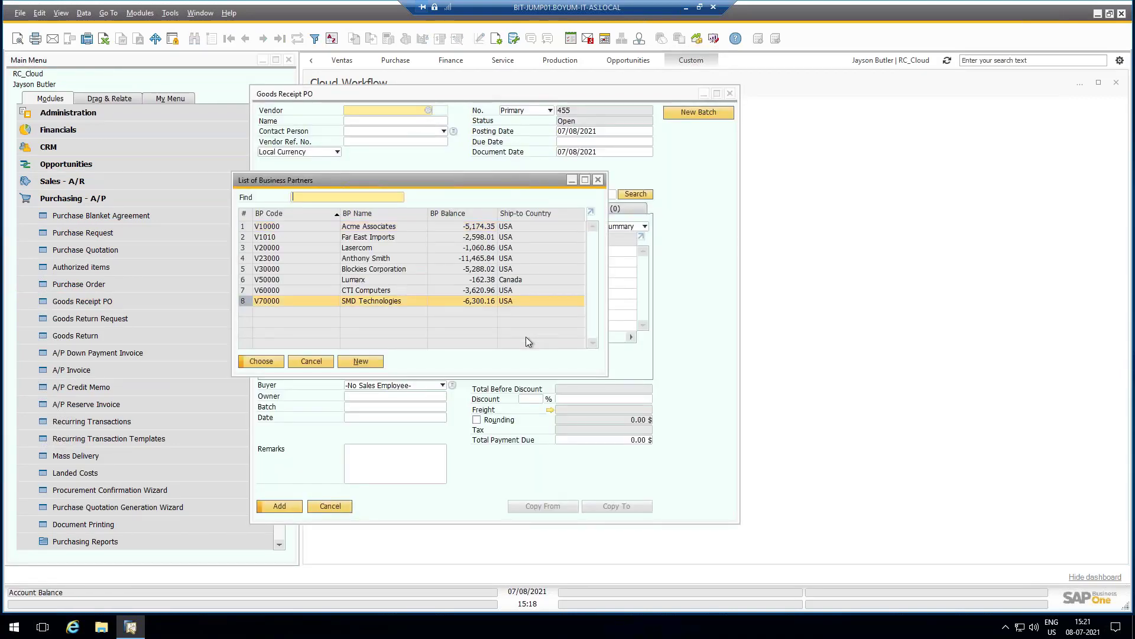
pyautogui.press('Return')
# Step: Add items A00003, A00004, A00005 and A00006 to the Goods Receipt PO lines
pyautogui.click(362, 256)
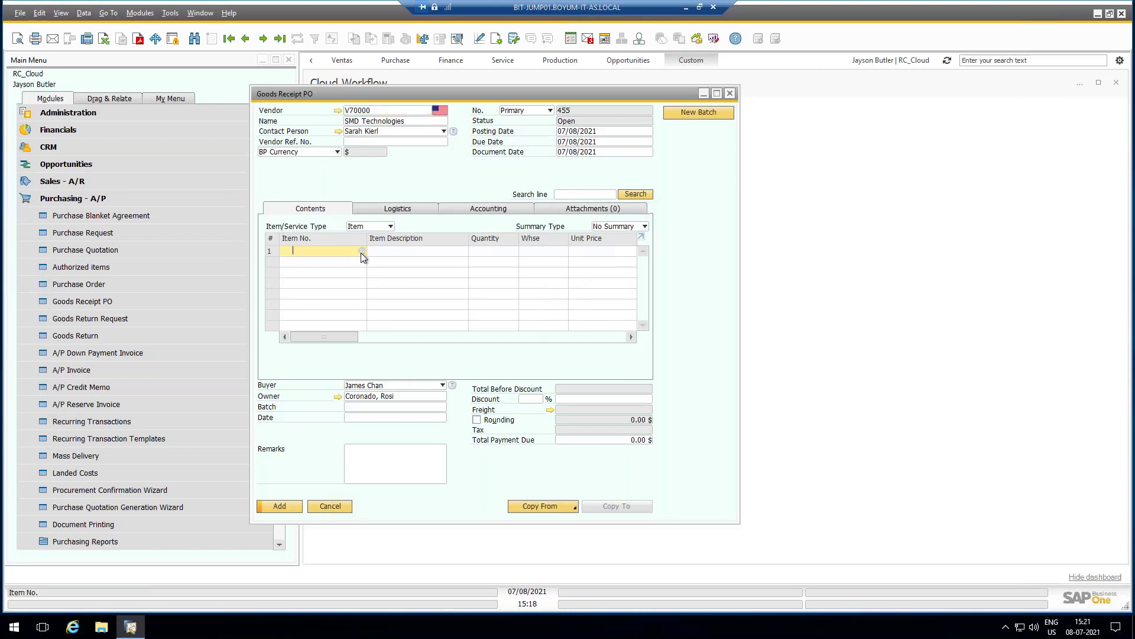
pyautogui.click(362, 252)
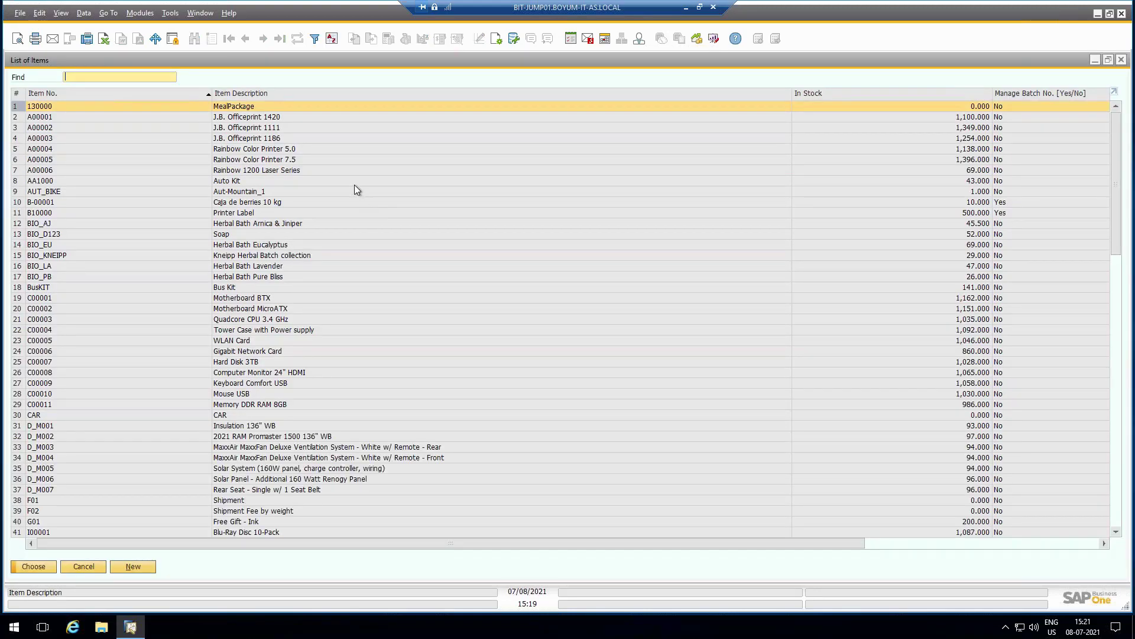
pyautogui.click(294, 131)
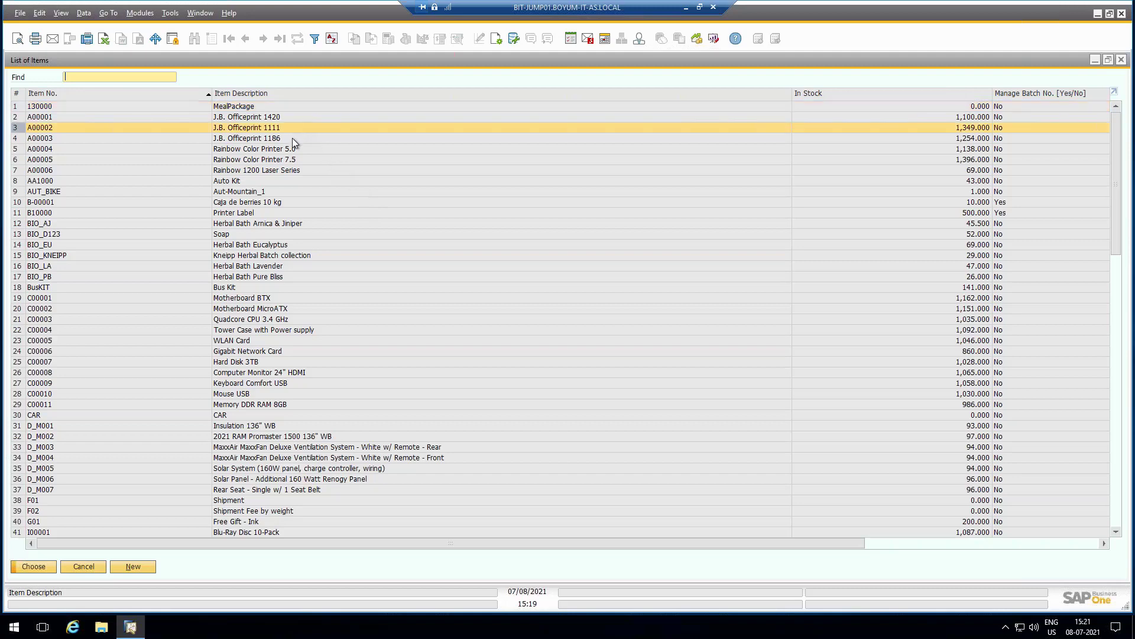
pyautogui.click(293, 138)
pyautogui.keyDown('shift'); pyautogui.click(306, 169); pyautogui.keyUp('shift')
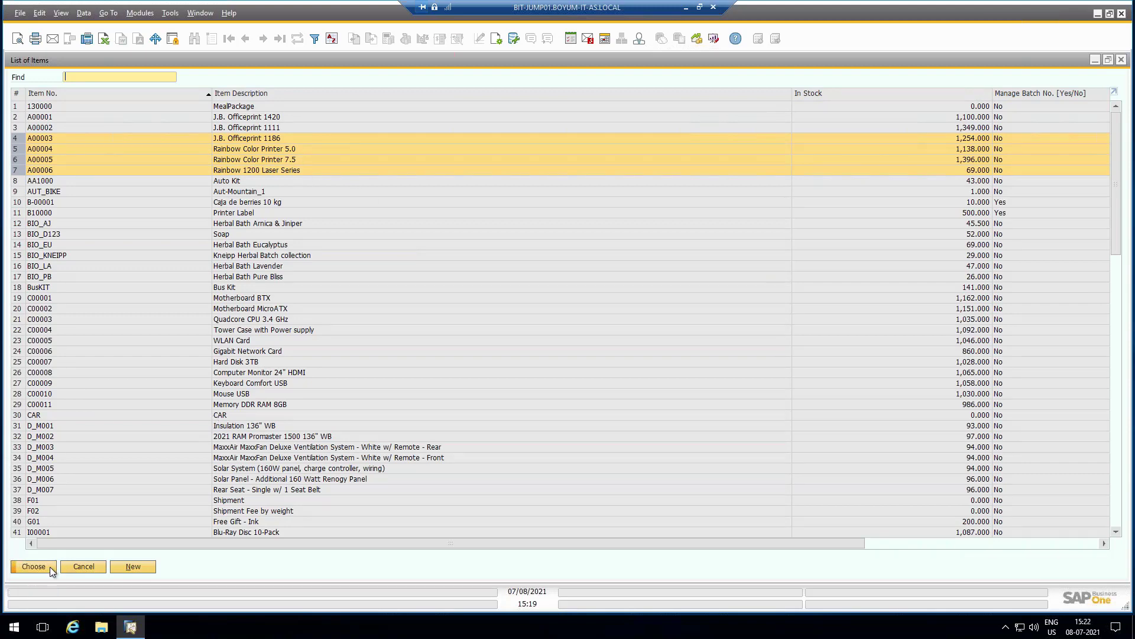
pyautogui.press('Return')
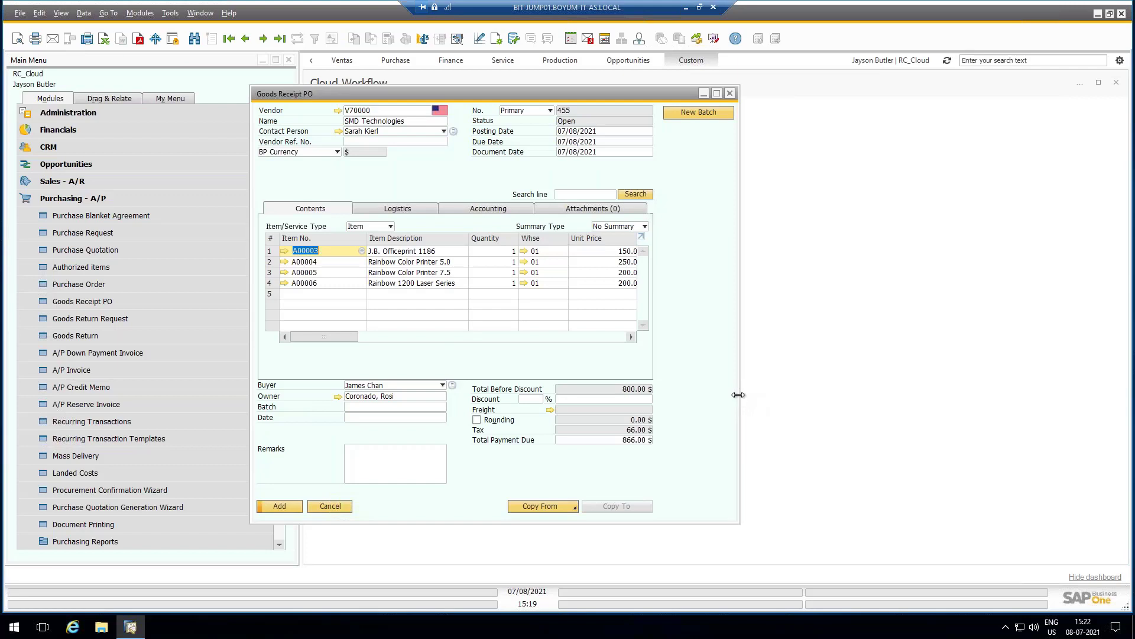
# Step: Set the quantities of items A00003, A00004, A00005 and A00006 to 10, 20, 30 and 40, and add the Goods Receipt PO
pyautogui.moveTo(737, 395); pyautogui.dragTo(931, 393)
pyautogui.click(515, 253)
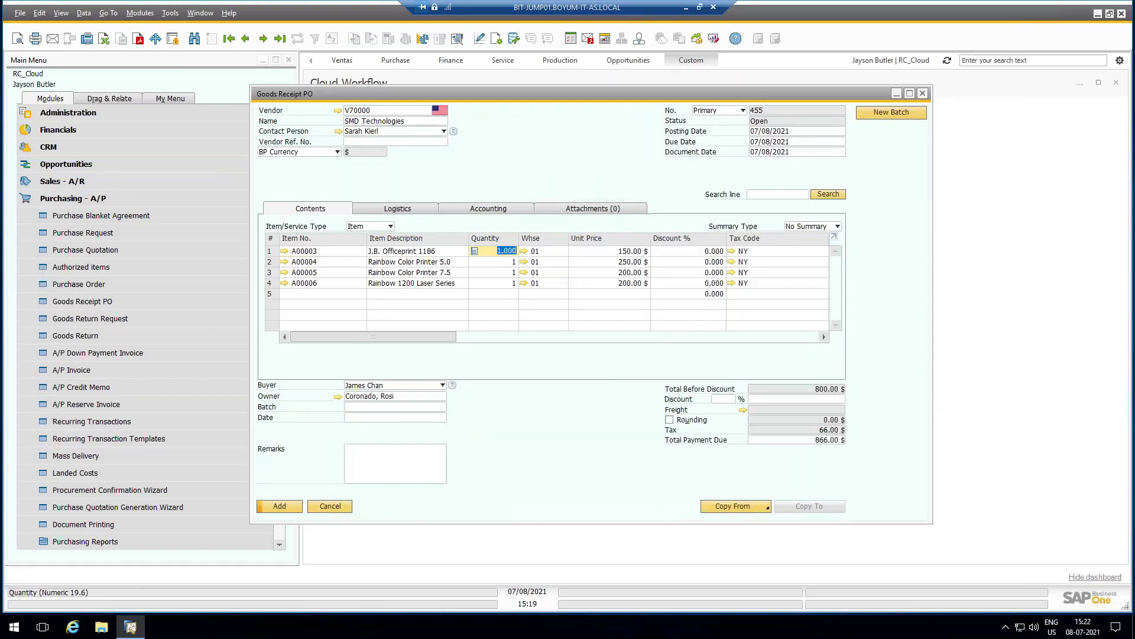
pyautogui.write('10')
pyautogui.click(507, 264)
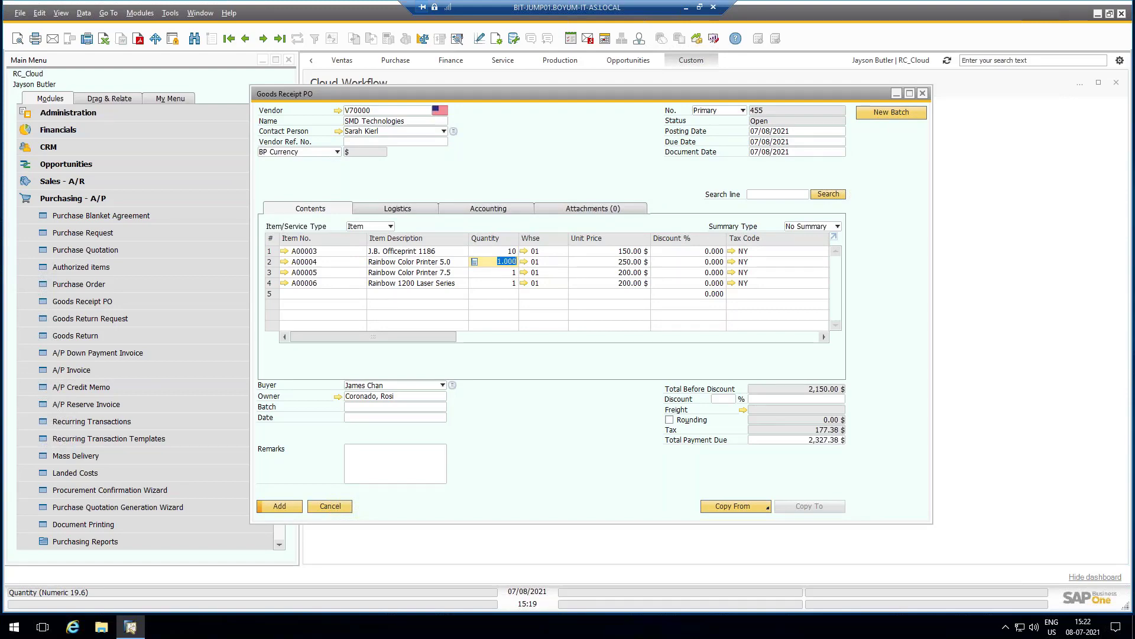
pyautogui.write('20')
pyautogui.click(499, 275)
pyautogui.write('30')
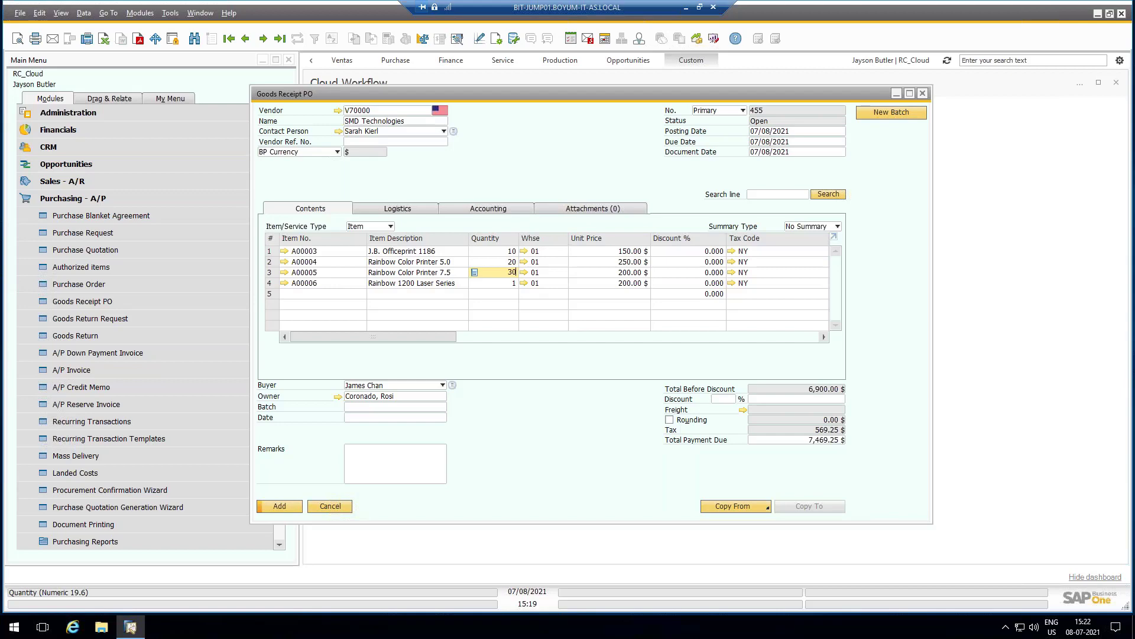
pyautogui.click(505, 286)
pyautogui.write('4')
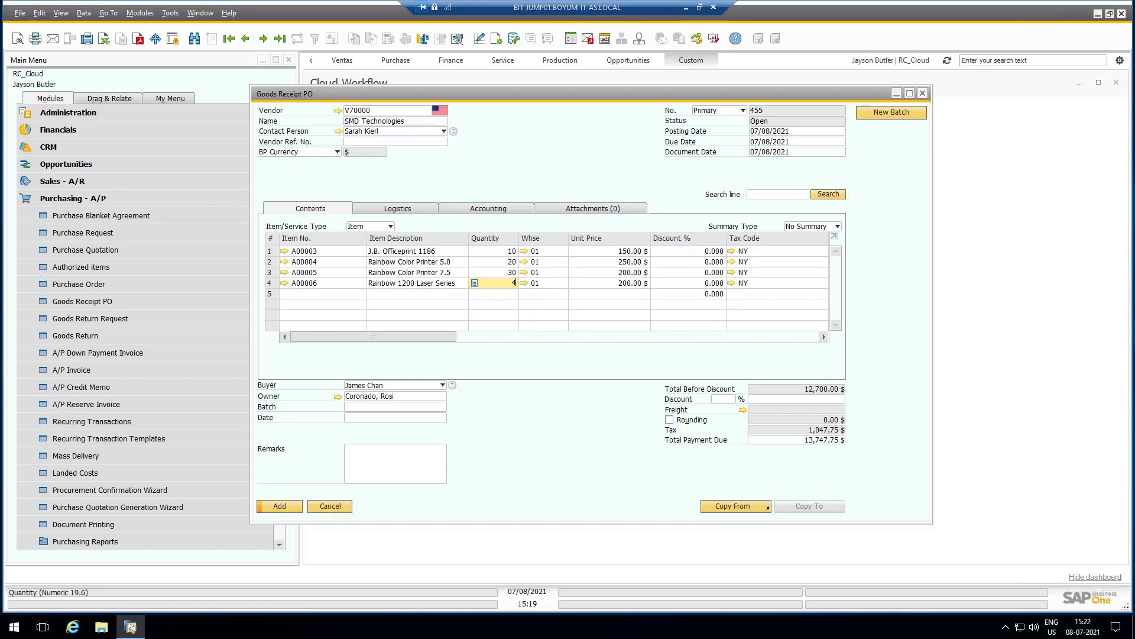
pyautogui.write('0')
pyautogui.click(295, 507)
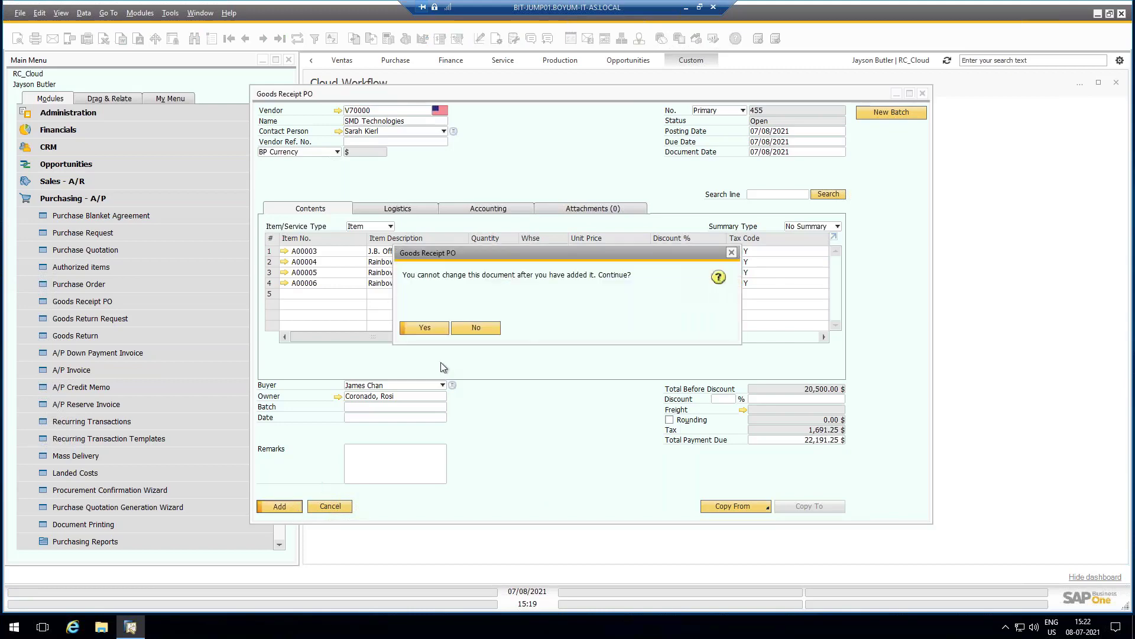
pyautogui.click(424, 328)
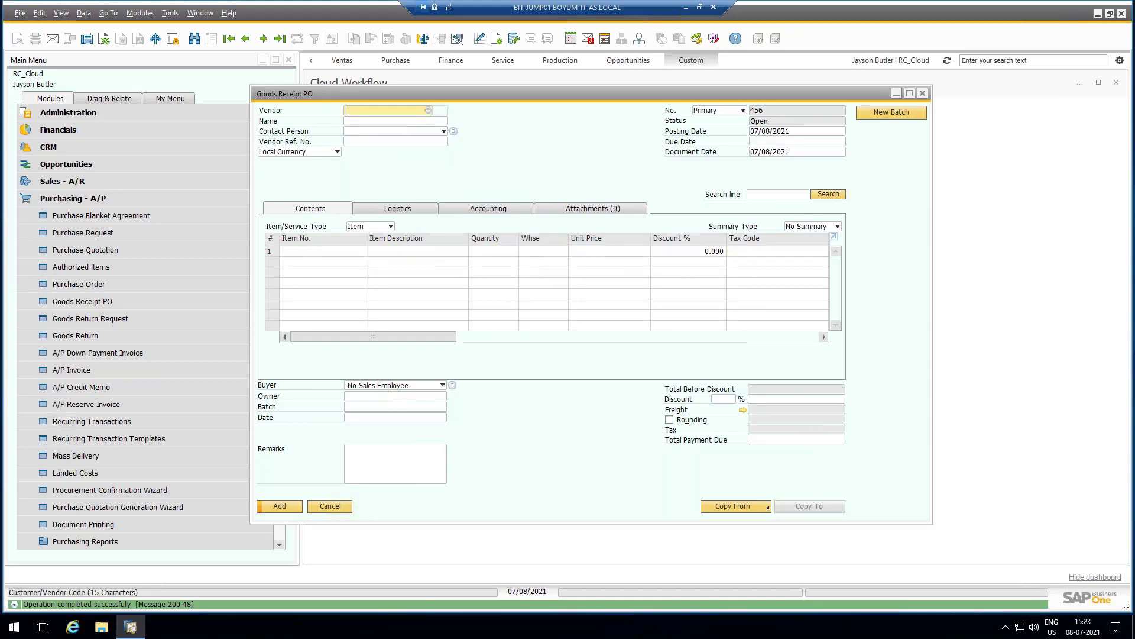
# Step: Switch to Inspect Manager and review the new SMD Technologies inspection orders for items A00003, A00004 and A00005
pyautogui.click(687, 8)
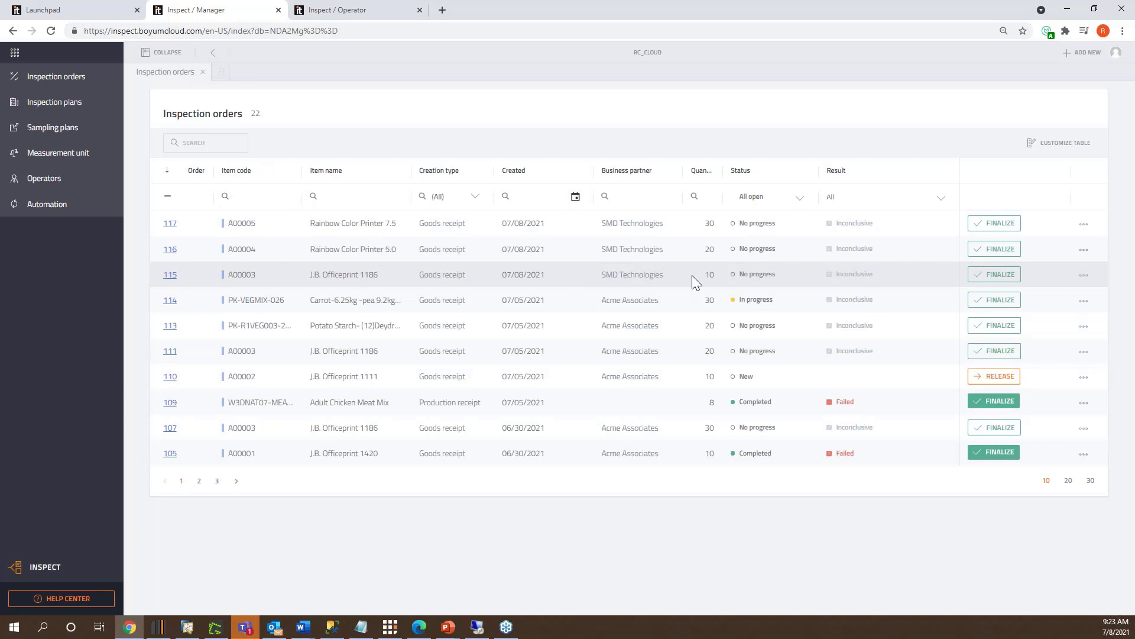
pyautogui.click(170, 276)
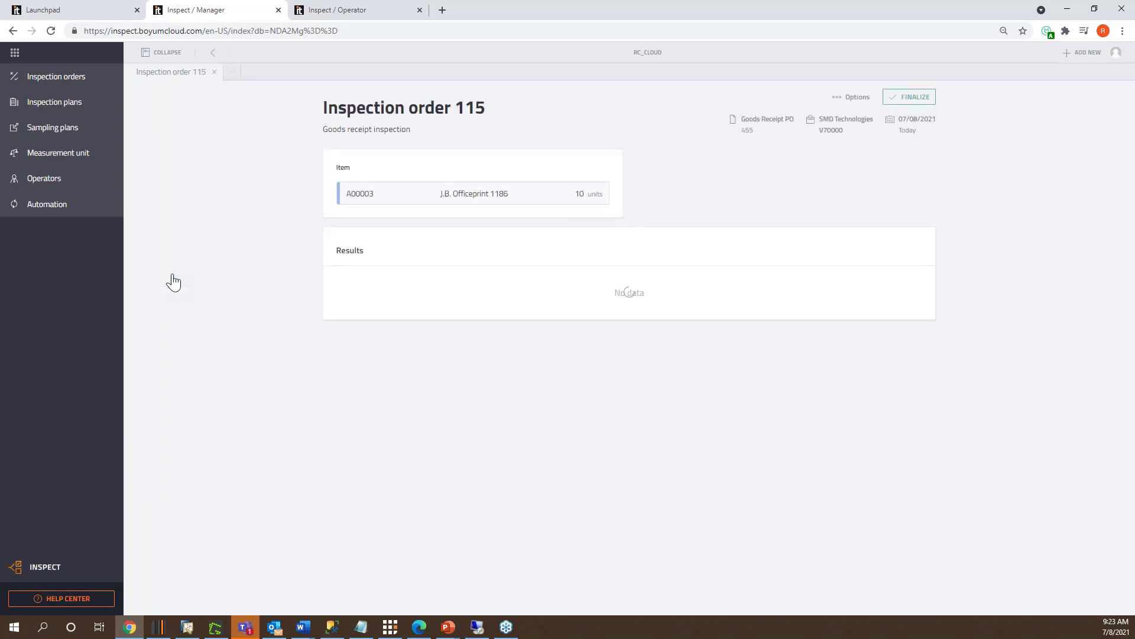
pyautogui.click(213, 52)
pyautogui.click(170, 250)
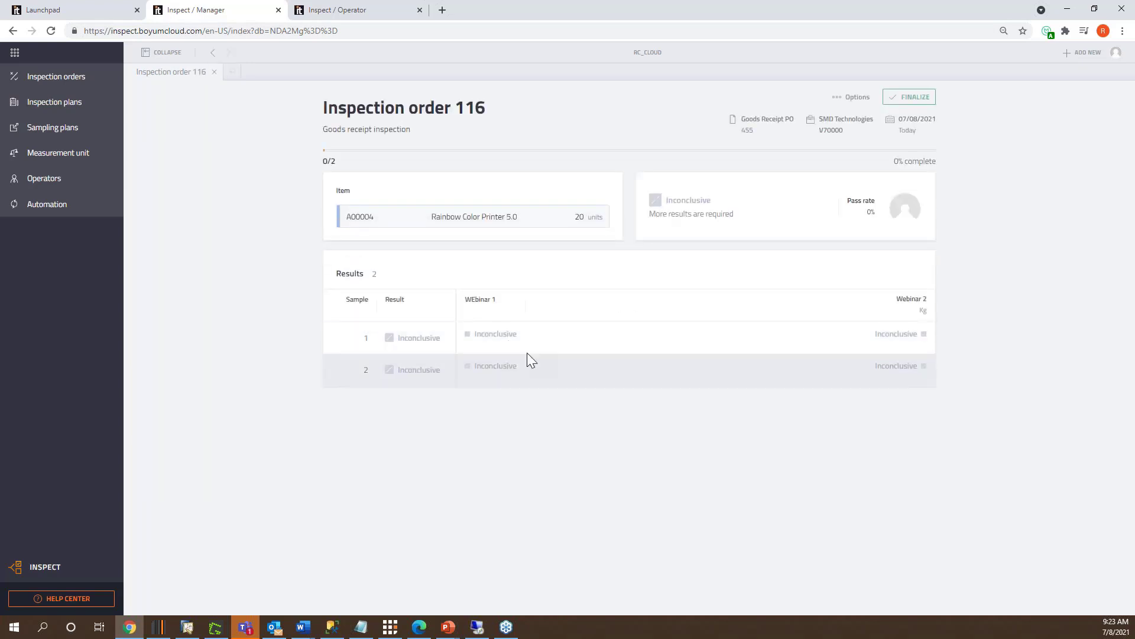
pyautogui.click(213, 53)
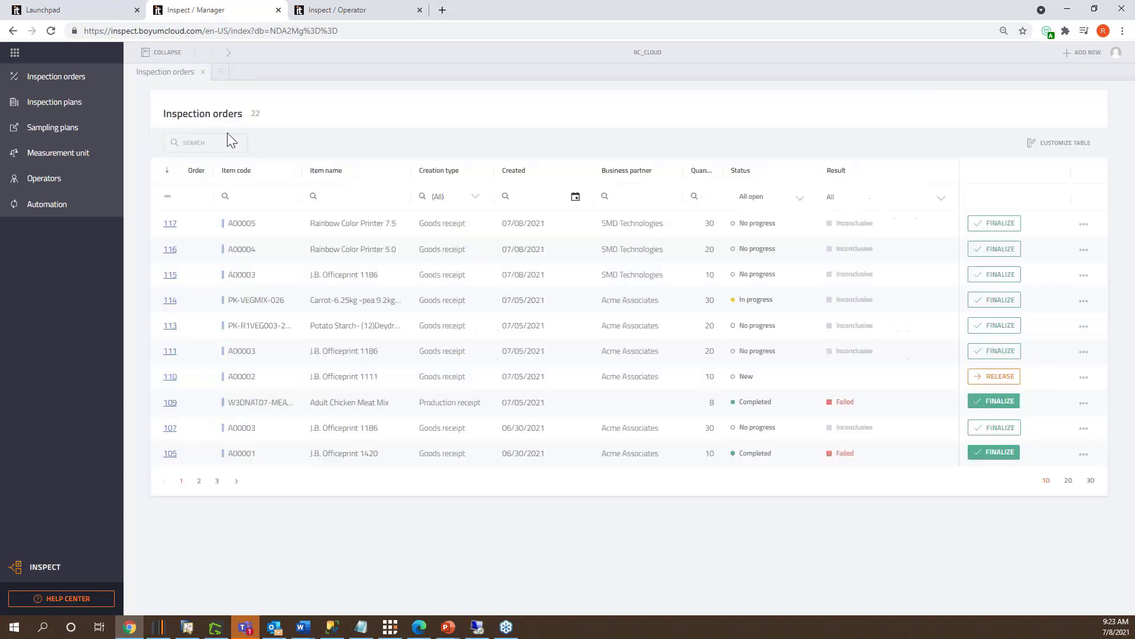
pyautogui.click(171, 225)
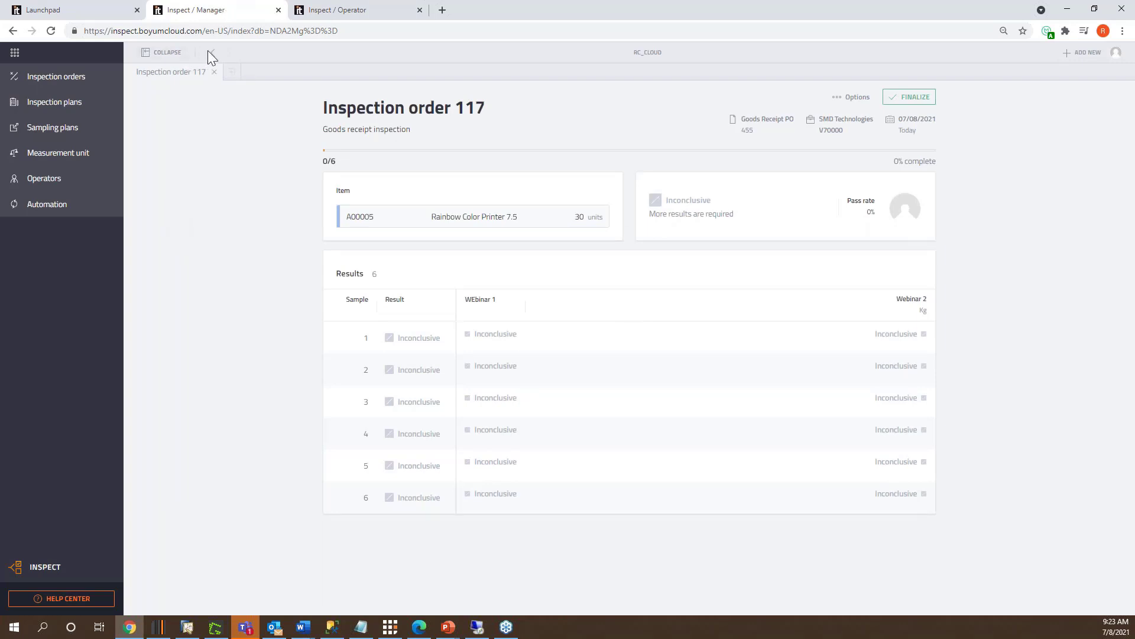
pyautogui.click(209, 52)
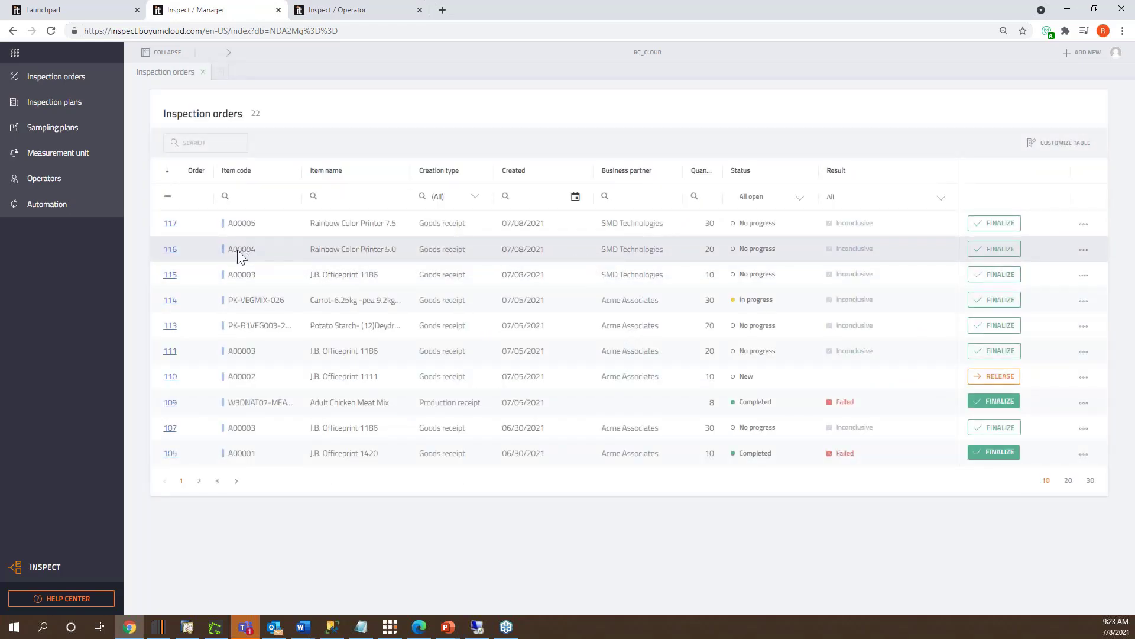
# Step: Switch to Inspect Operator and open the available inspection order for item A00004, Rainbow Color Printer 5.0
pyautogui.click(374, 13)
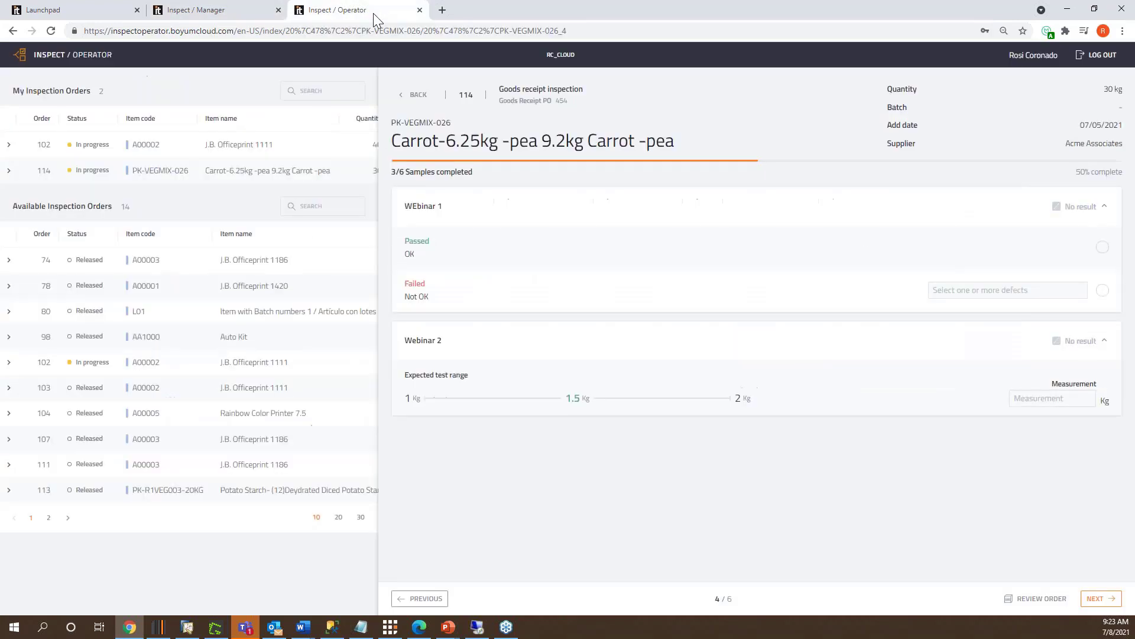
pyautogui.click(67, 519)
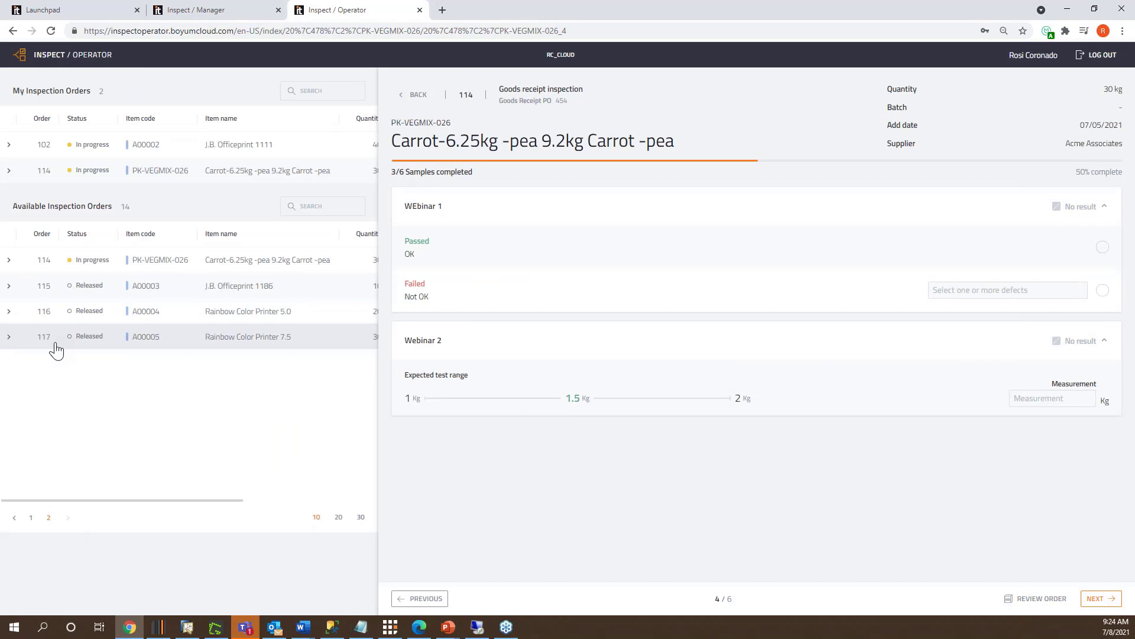
pyautogui.click(95, 318)
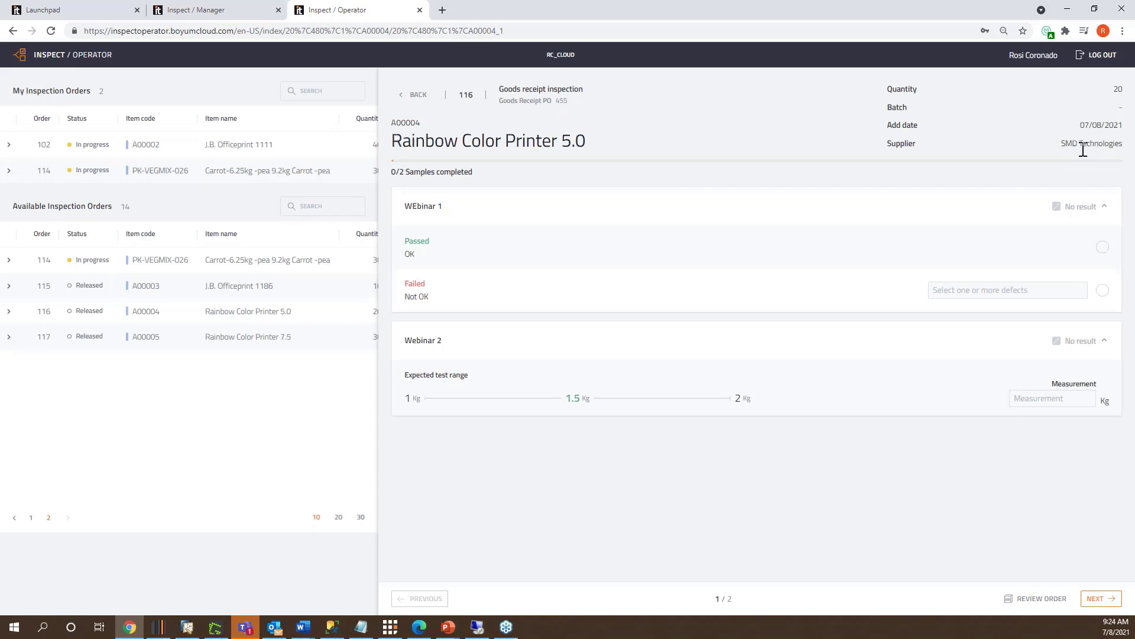
# Step: Record sample 1 with WEbinar 1 as Passed and a Webinar 2 measurement of 1.80 kg, and advance to sample 2
pyautogui.click(1103, 249)
pyautogui.click(1077, 404)
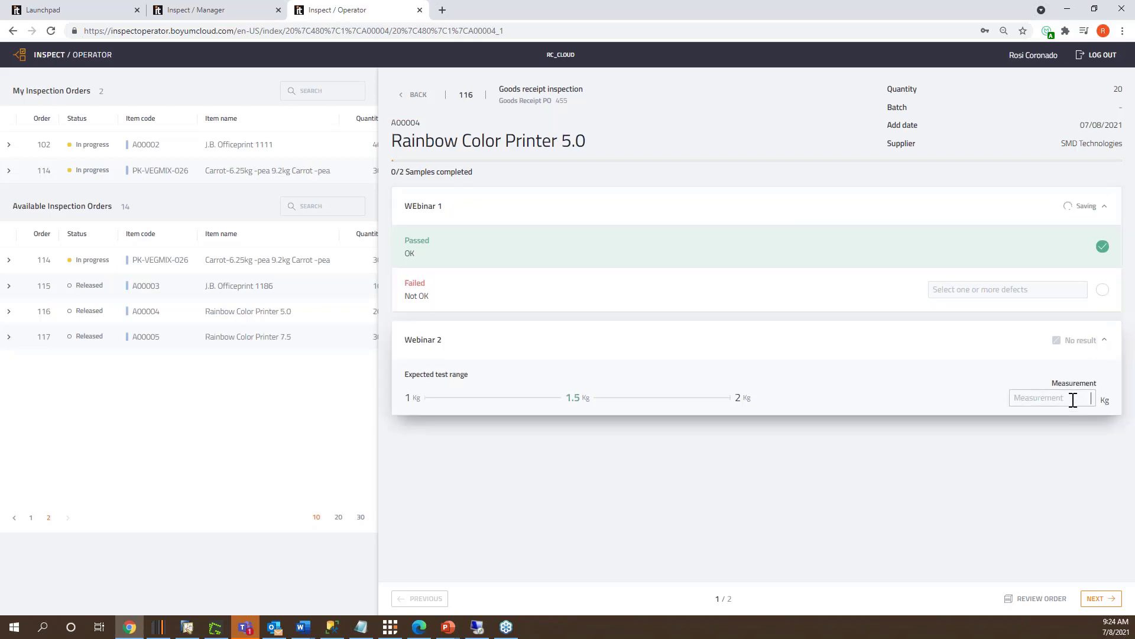
pyautogui.write('1.80')
pyautogui.click(1120, 598)
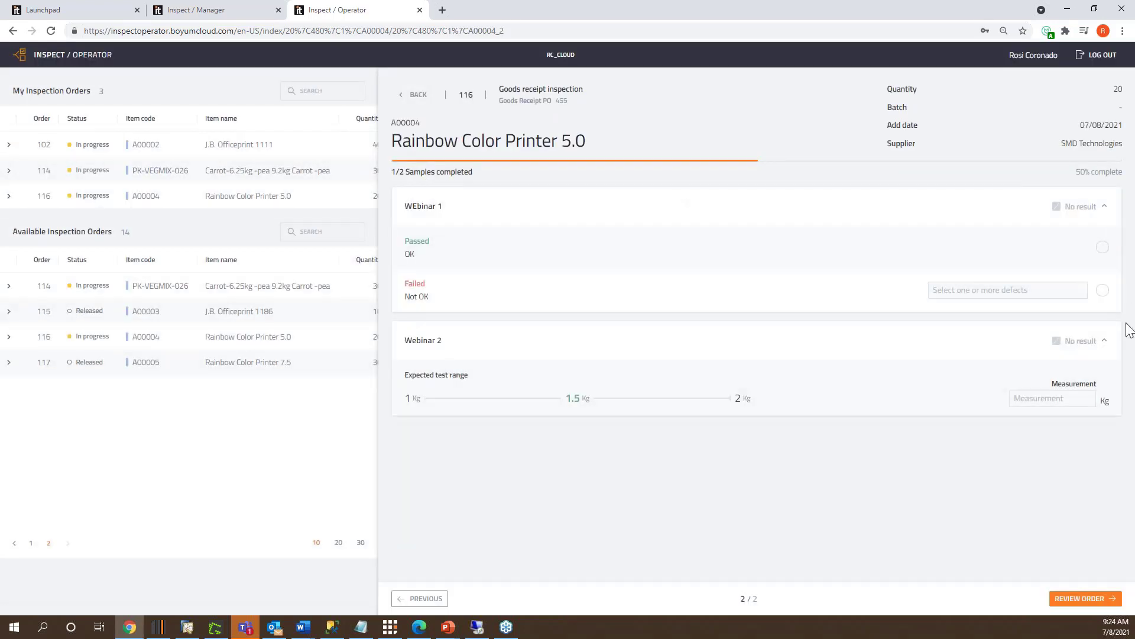
# Step: Record sample 2 with WEbinar 1 as Passed and a Webinar 2 measurement of 0.90 kg, and open the order review
pyautogui.click(1102, 248)
pyautogui.click(1061, 294)
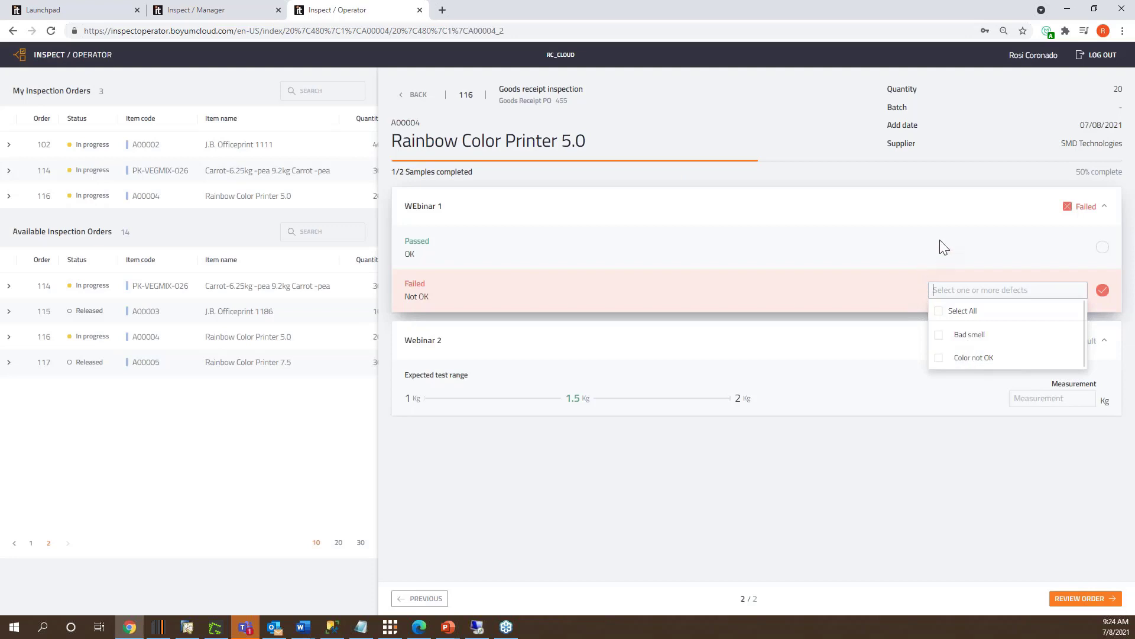
pyautogui.click(1103, 246)
pyautogui.click(1085, 398)
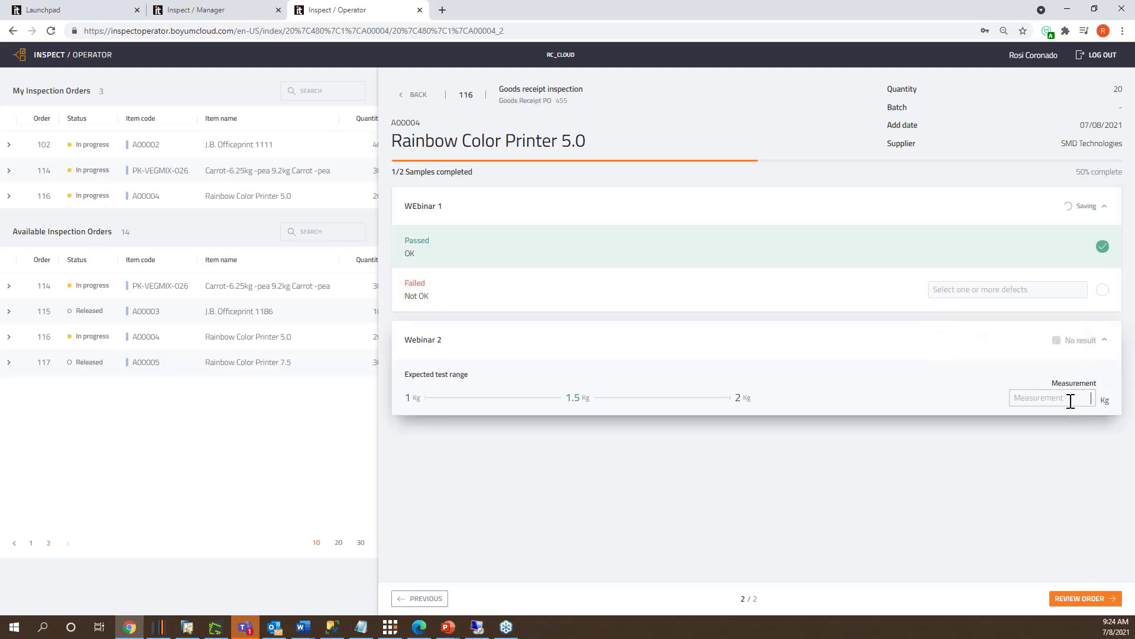
pyautogui.write('1')
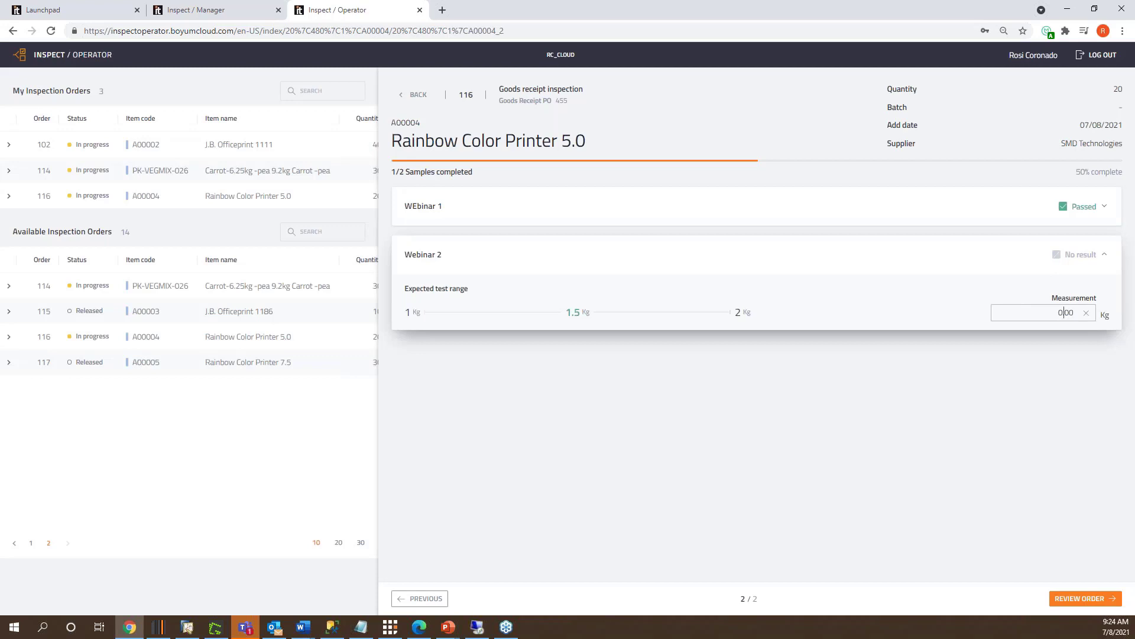
pyautogui.click(1043, 427)
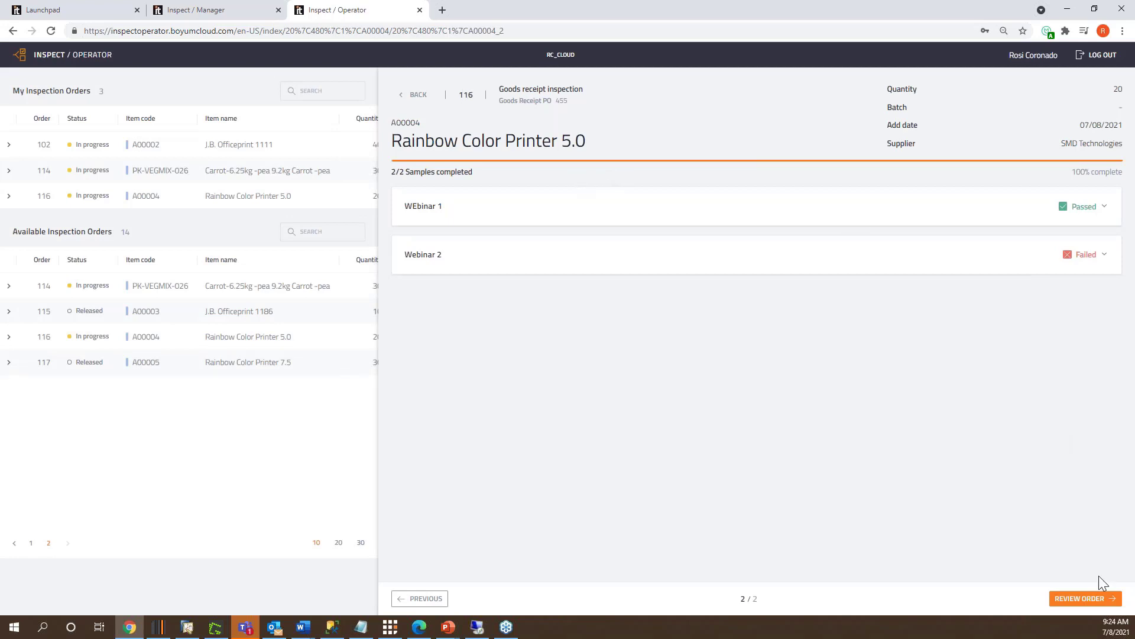
pyautogui.click(1101, 606)
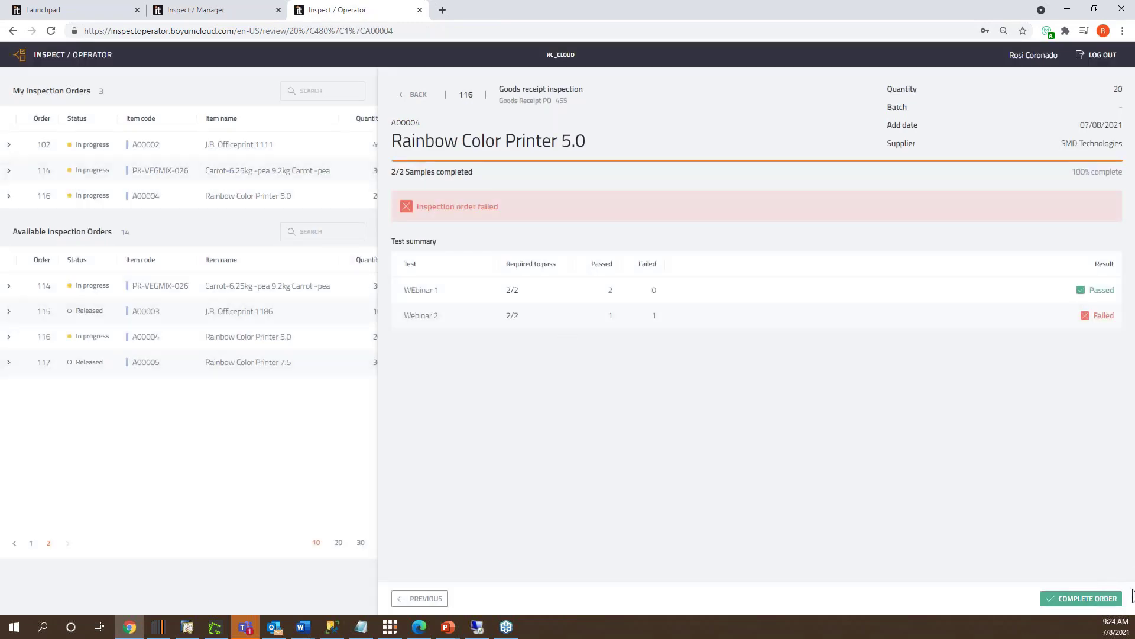
# Step: Reopen sample 2 of the A00004 order, set its Webinar 2 measurement to 1.80 kg, and review and complete the order
pyautogui.click(10, 199)
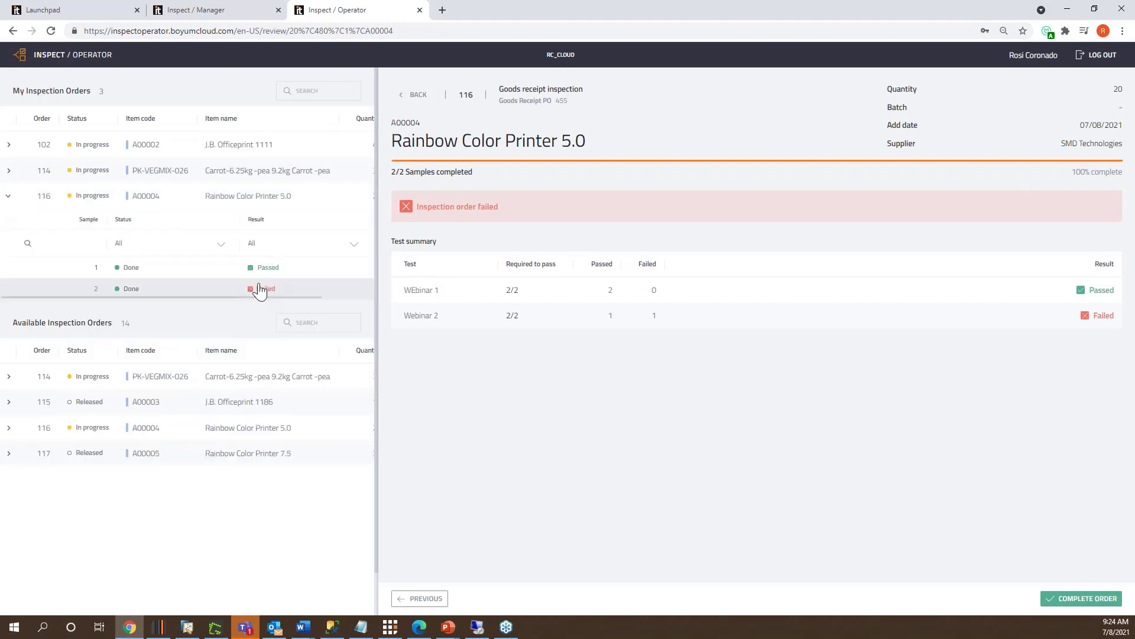
pyautogui.click(256, 289)
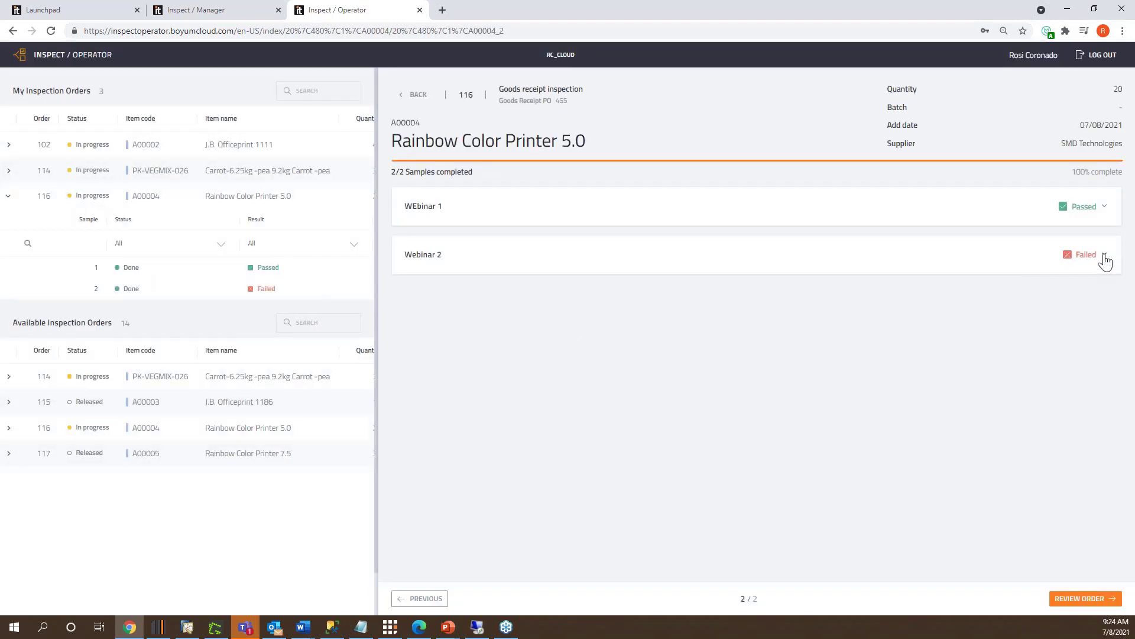
pyautogui.click(1104, 255)
pyautogui.moveTo(1051, 313); pyautogui.dragTo(1085, 312)
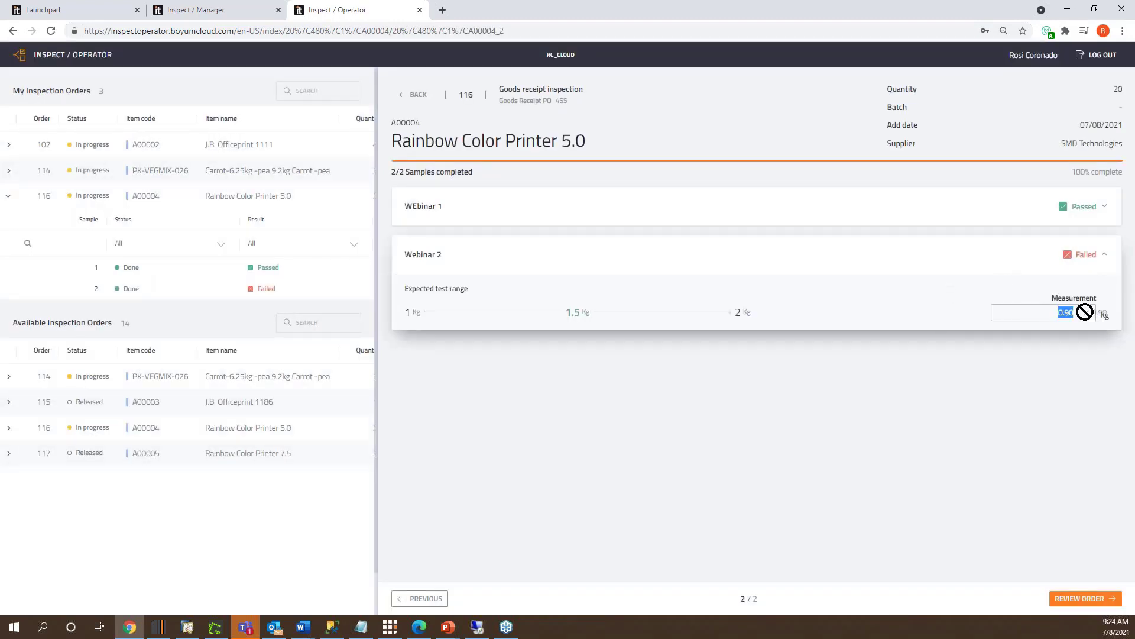
pyautogui.write('1.80')
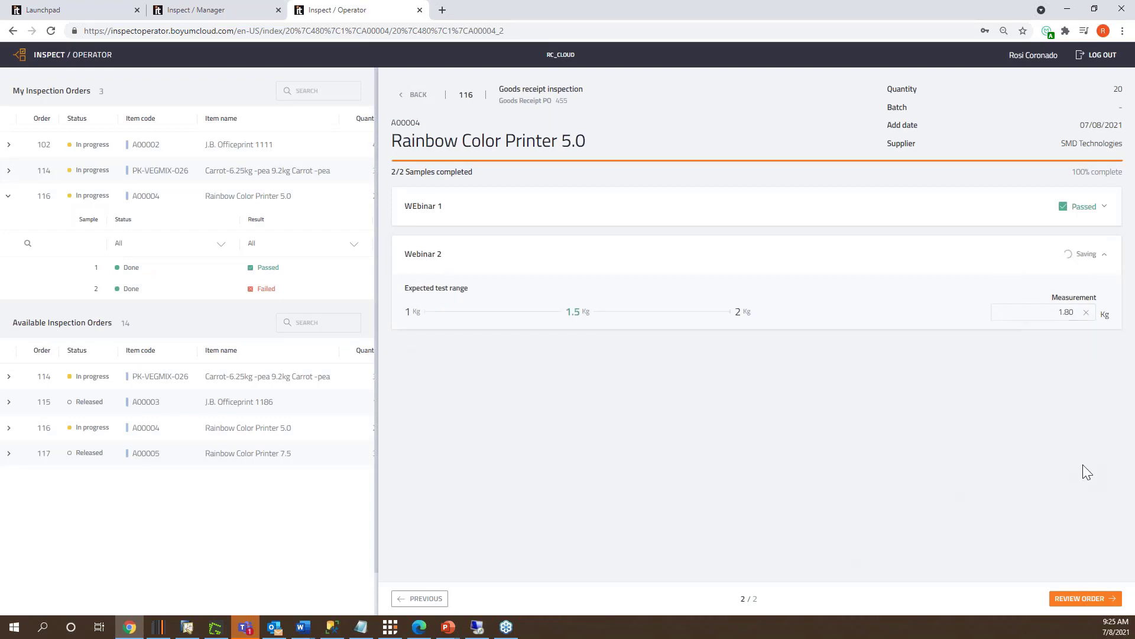
pyautogui.click(1090, 597)
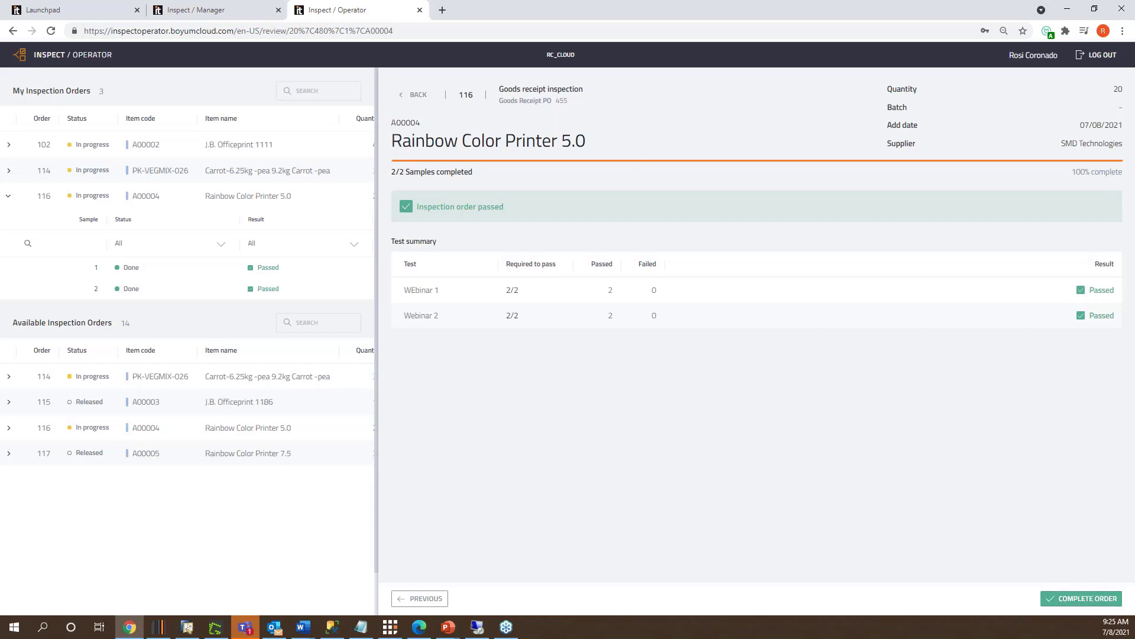
pyautogui.click(1086, 597)
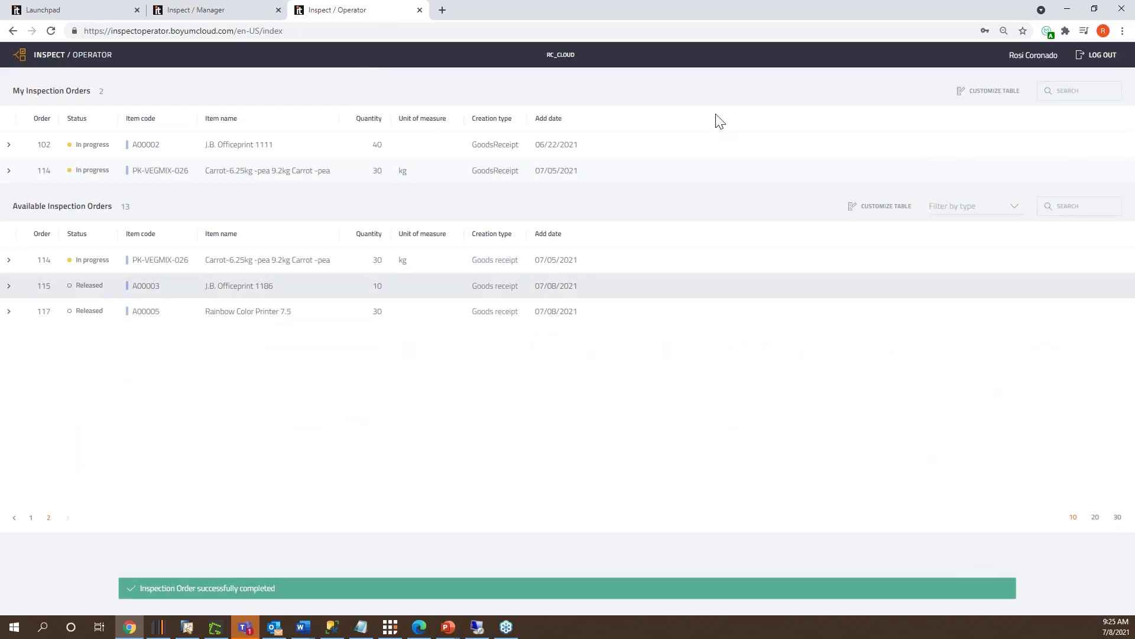
# Step: Switch to Inspect Manager, reload the inspection orders and filter them by status Closed
pyautogui.click(213, 11)
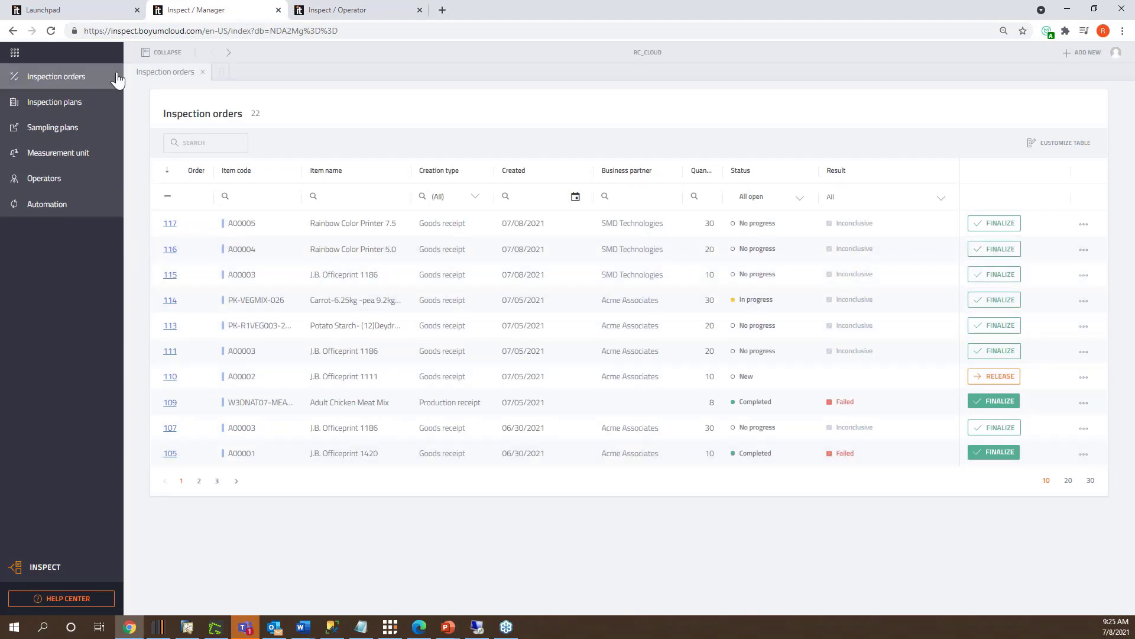
pyautogui.click(51, 31)
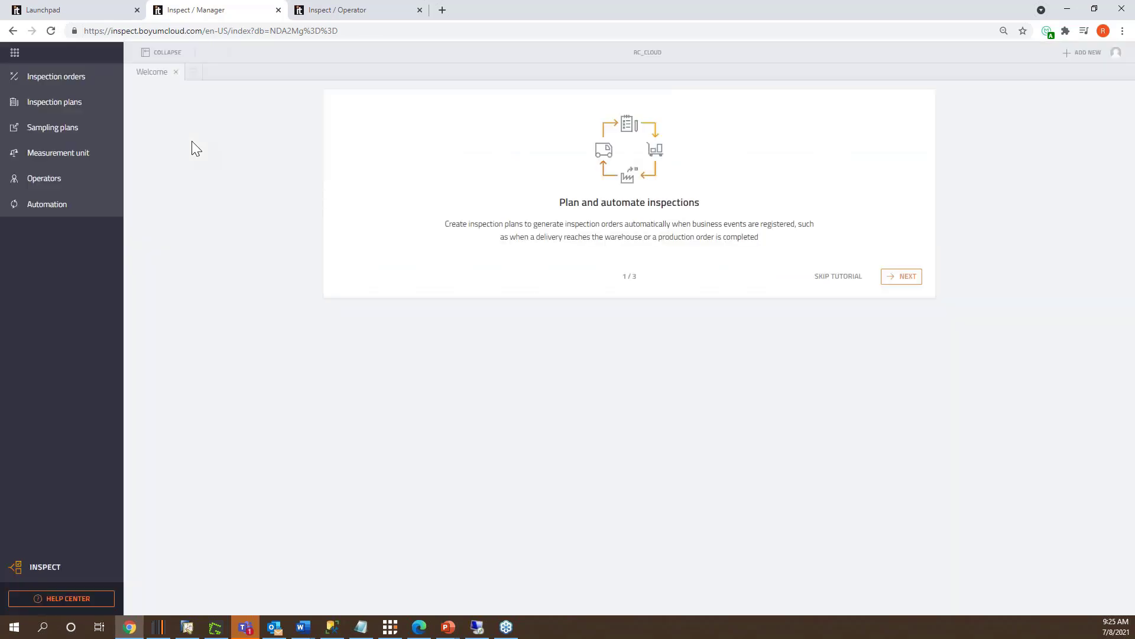
pyautogui.click(64, 80)
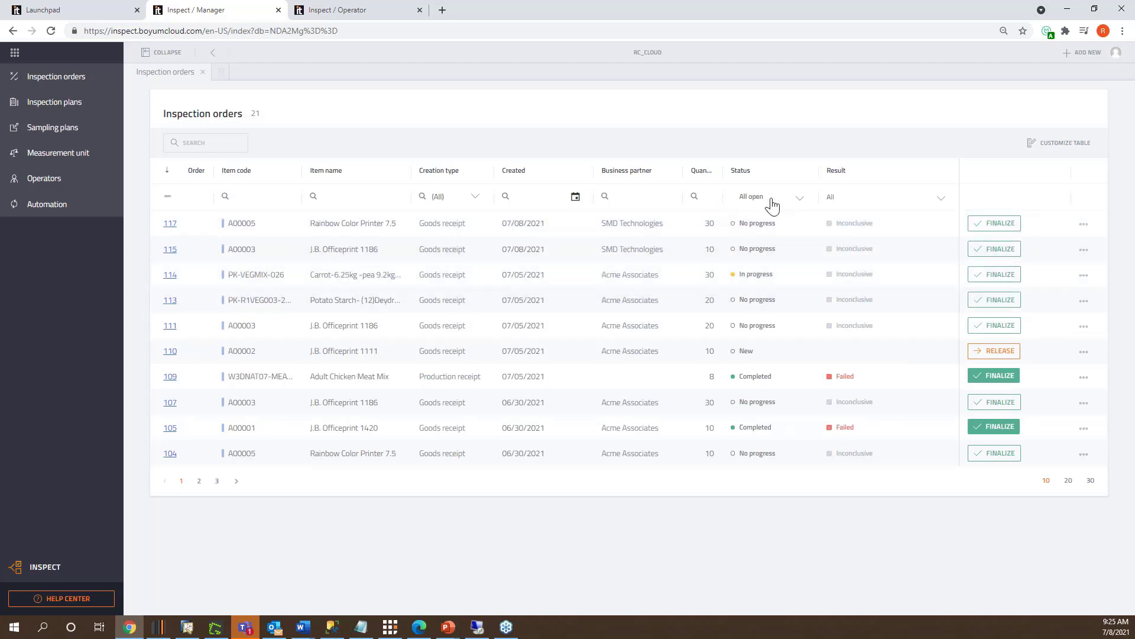
pyautogui.click(801, 200)
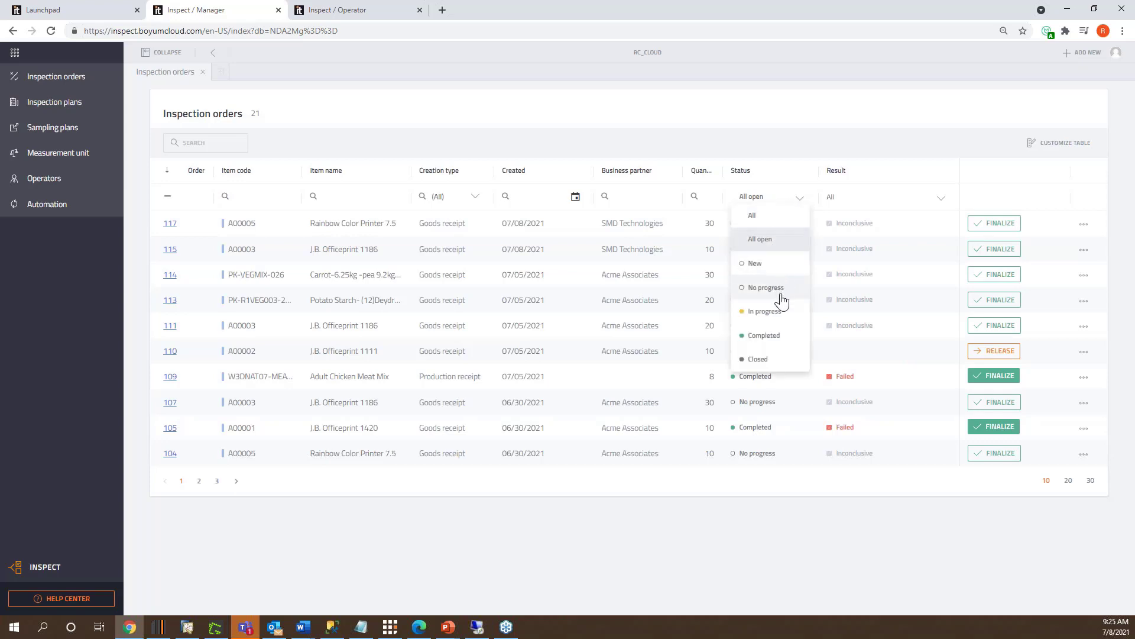
pyautogui.click(770, 359)
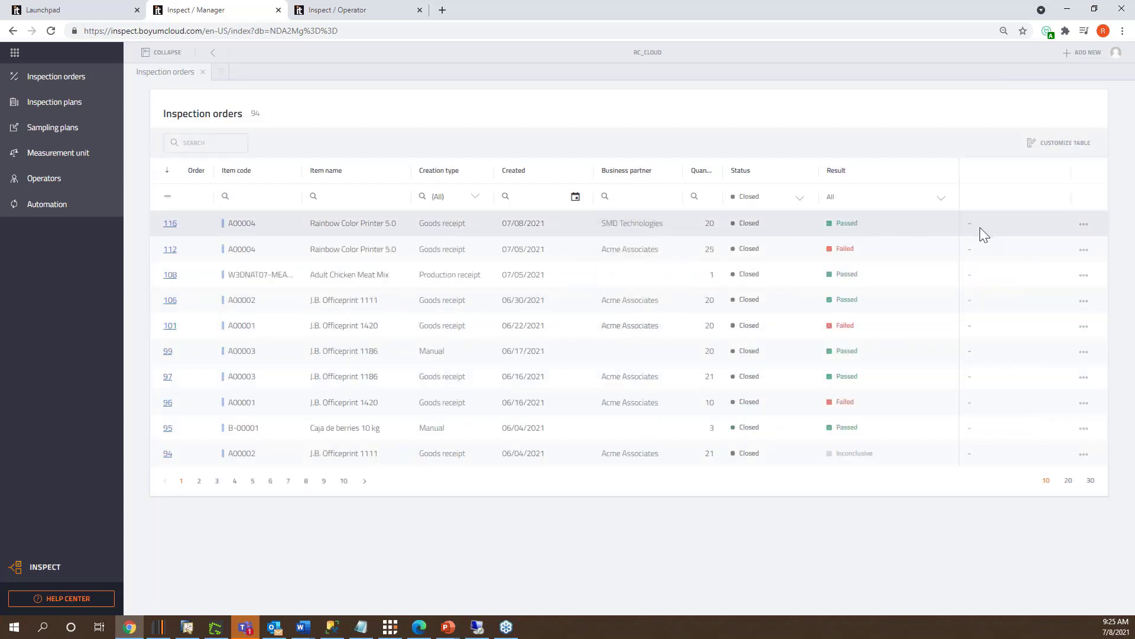
# Step: Download the quality certificate of the closed A00004 inspection order from SMD Technologies
pyautogui.click(1083, 224)
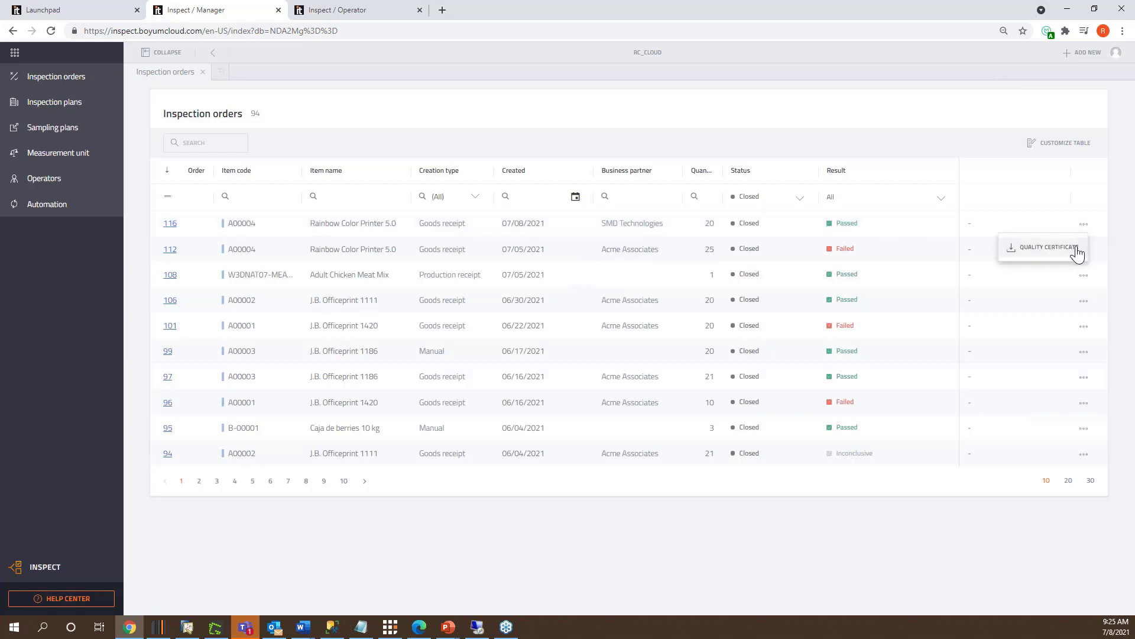
pyautogui.click(1047, 247)
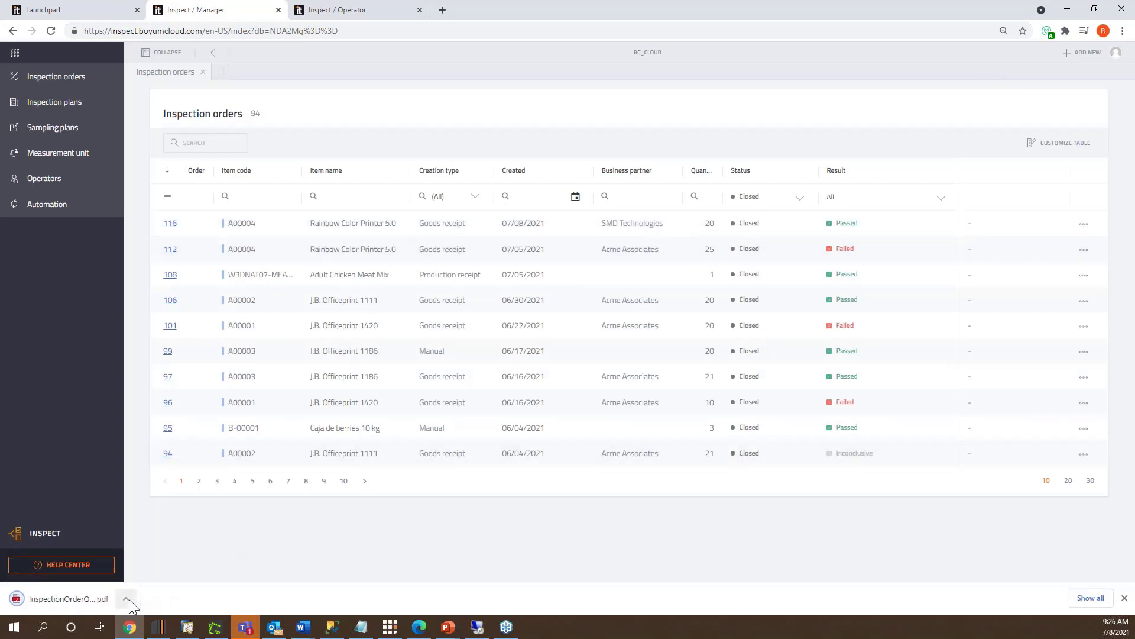
# Step: Open and close the downloaded quality certificate PDF, and examine the closed A00004 inspection order from SMD Technologies
pyautogui.click(126, 599)
pyautogui.click(178, 505)
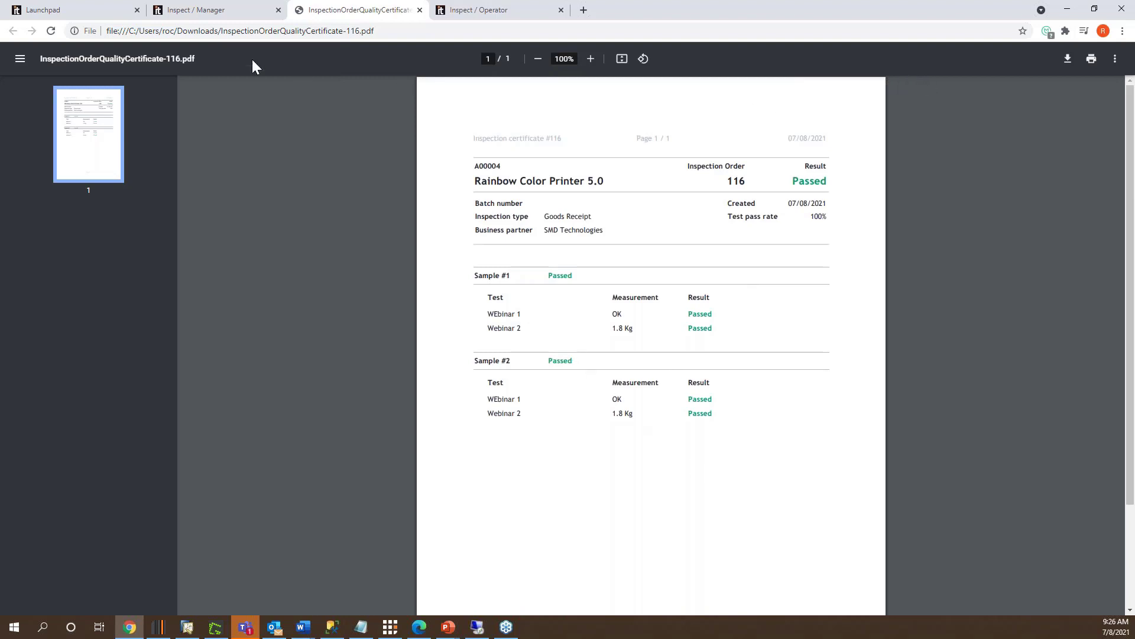
pyautogui.click(420, 11)
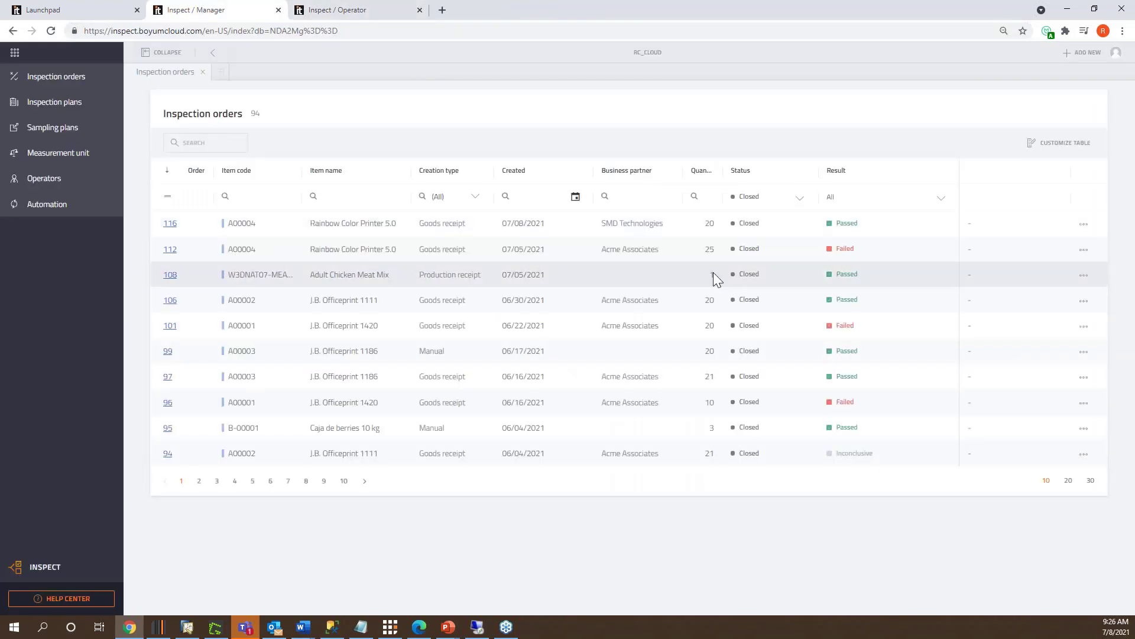
pyautogui.click(170, 224)
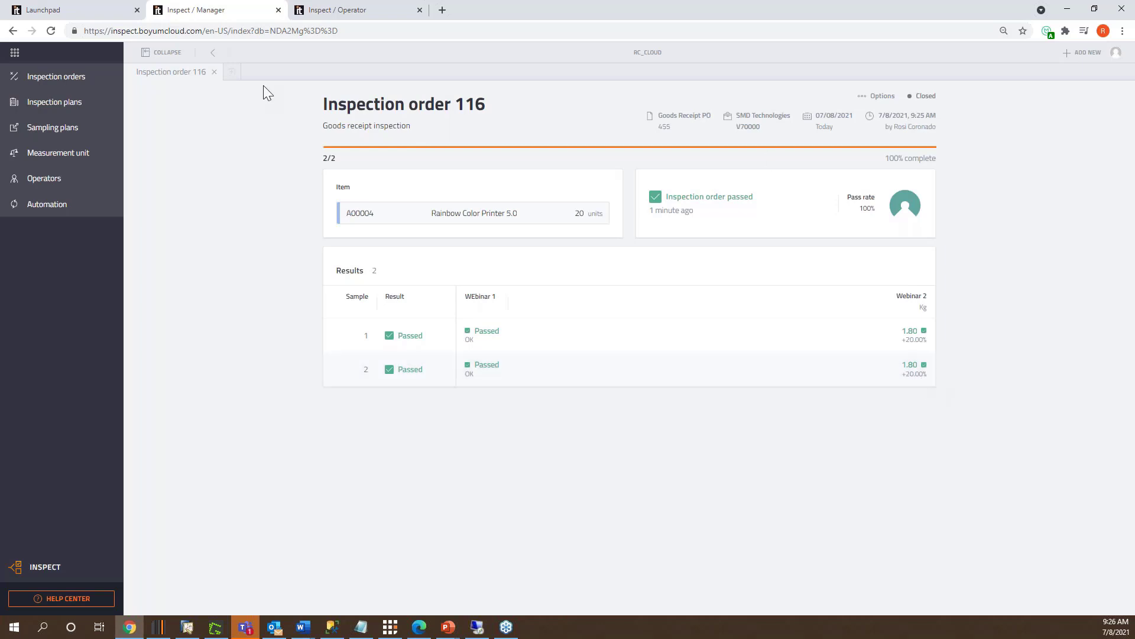
pyautogui.click(212, 54)
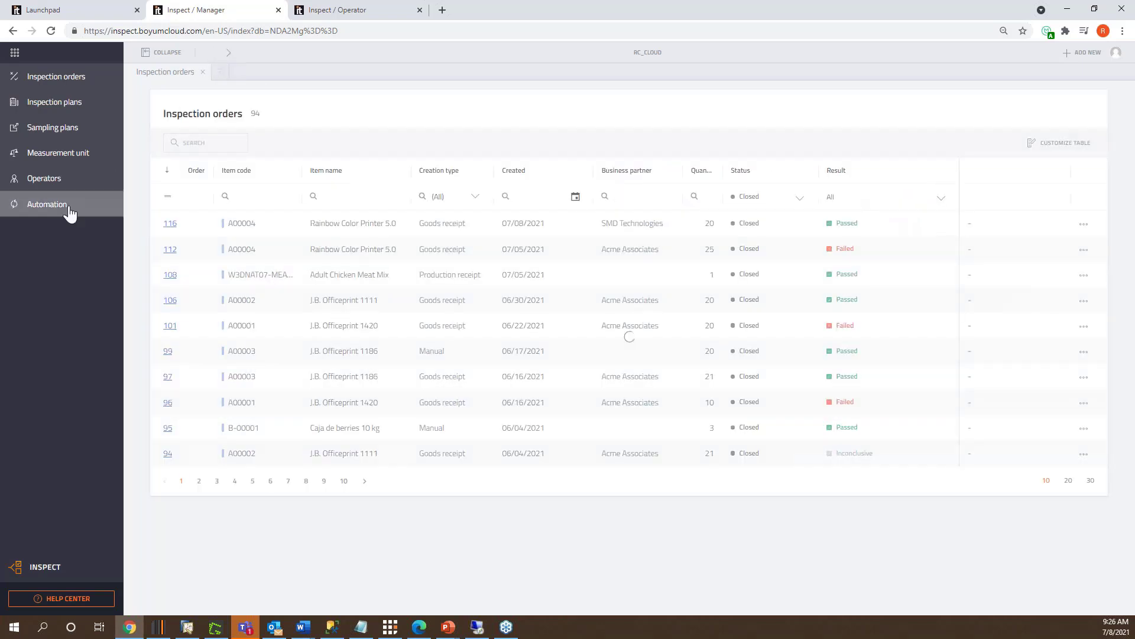
# Step: Open the Vendor goods receipt automation rule to examine its conditions, release and finalization settings
pyautogui.click(36, 211)
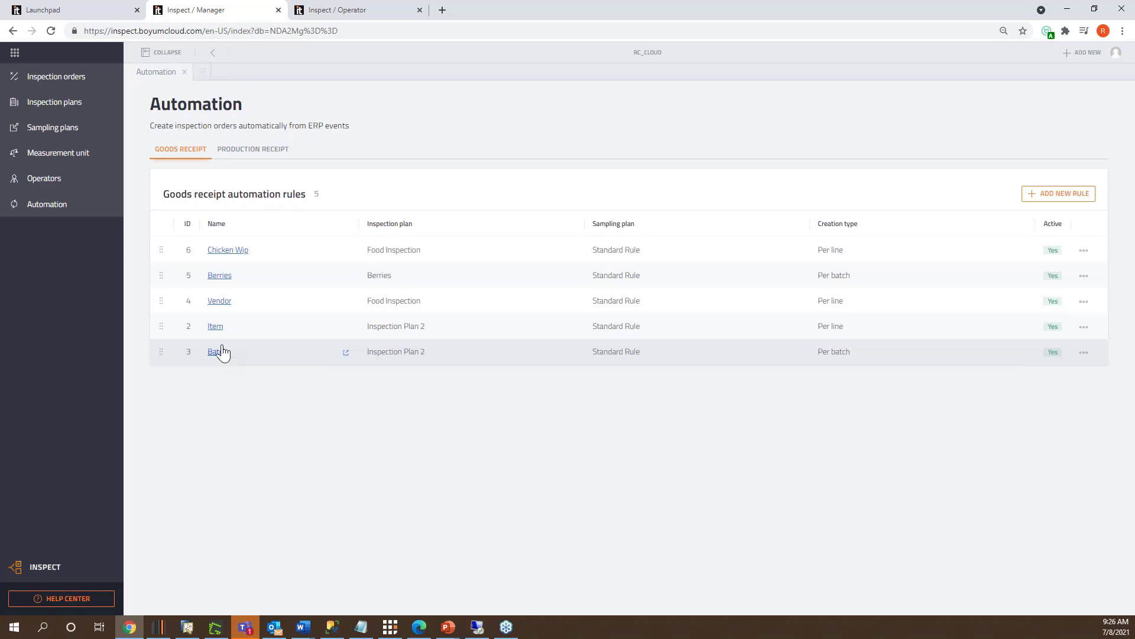
pyautogui.click(220, 302)
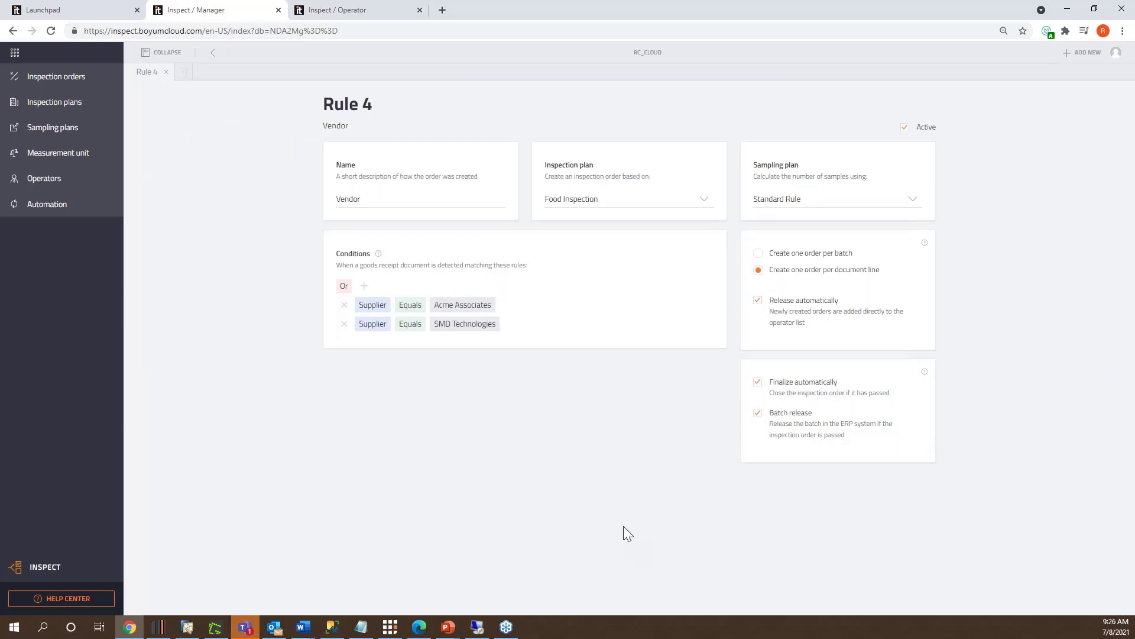
# Step: Return to the inspection orders and examine the results of the completed A00001 order from Acme Associates
pyautogui.click(56, 80)
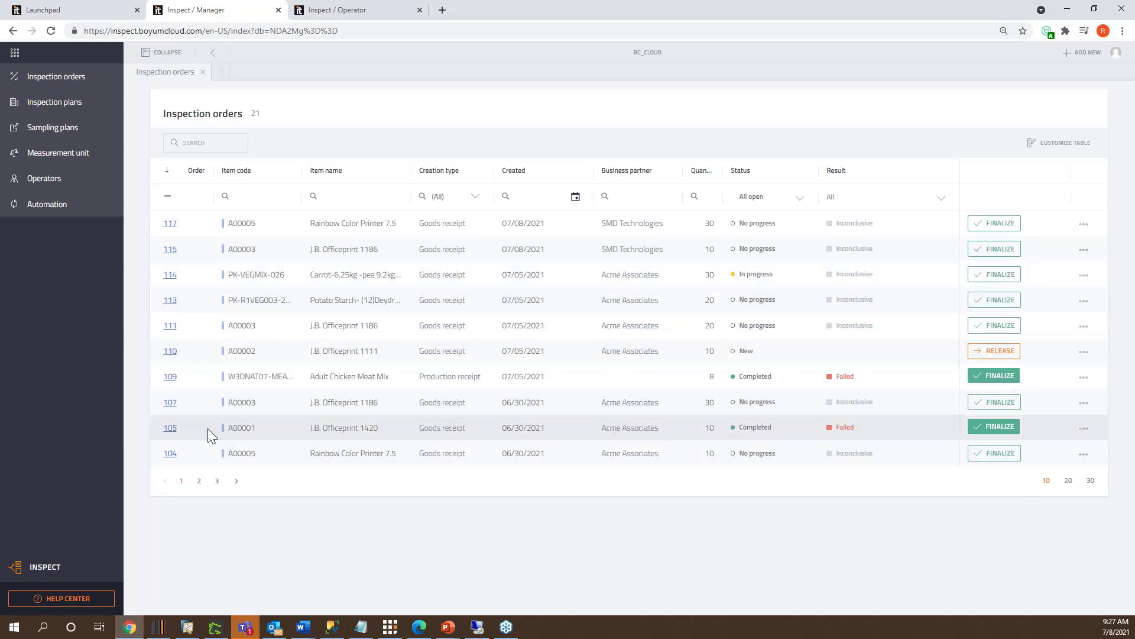
pyautogui.click(170, 428)
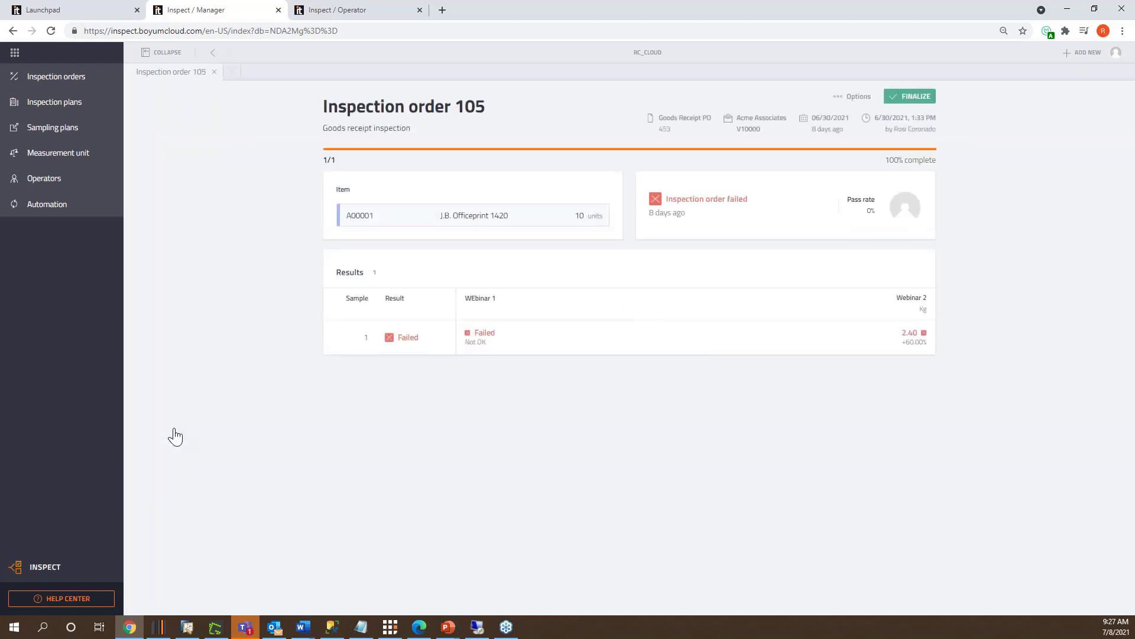
pyautogui.click(212, 53)
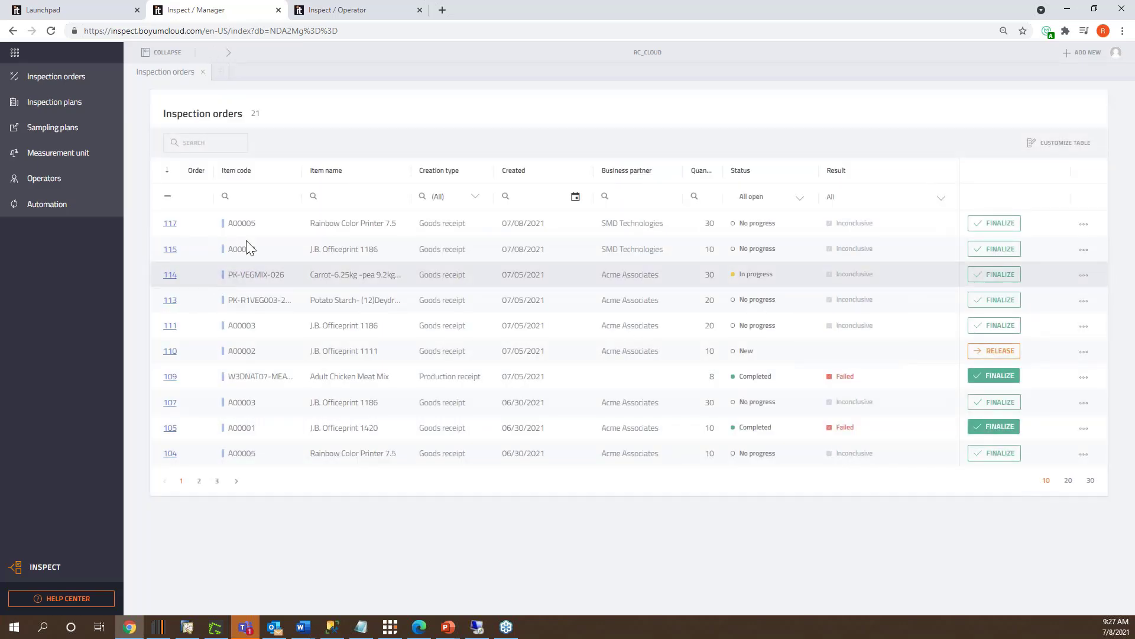
# Step: Switch to Inspect Operator to view the available orders, and return to Inspect Manager with its web address selected
pyautogui.click(374, 9)
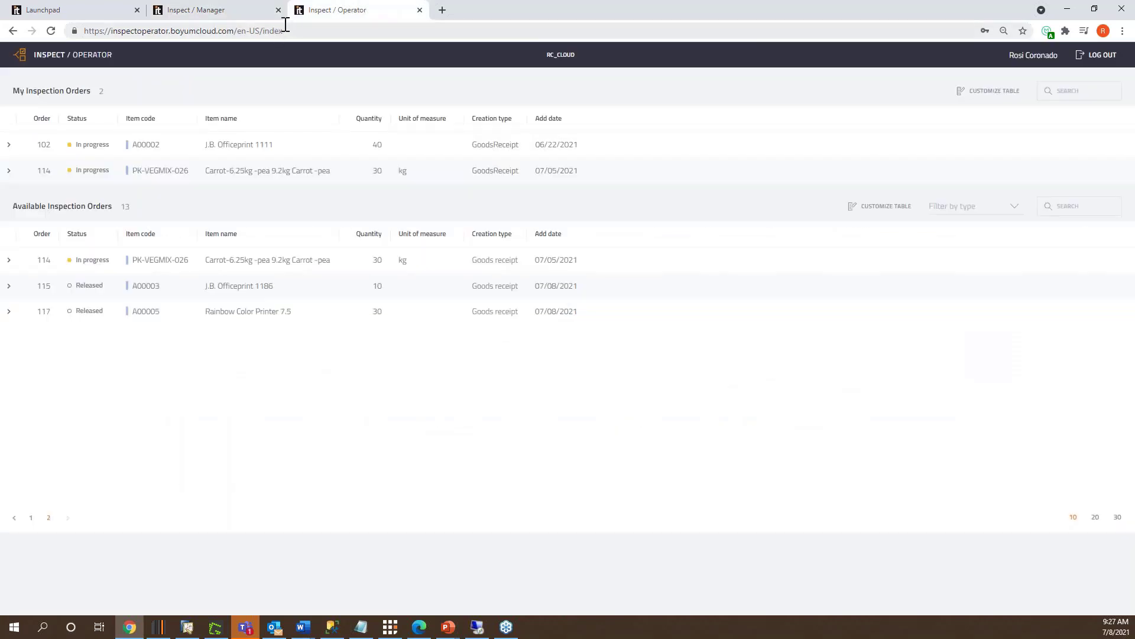
pyautogui.click(243, 13)
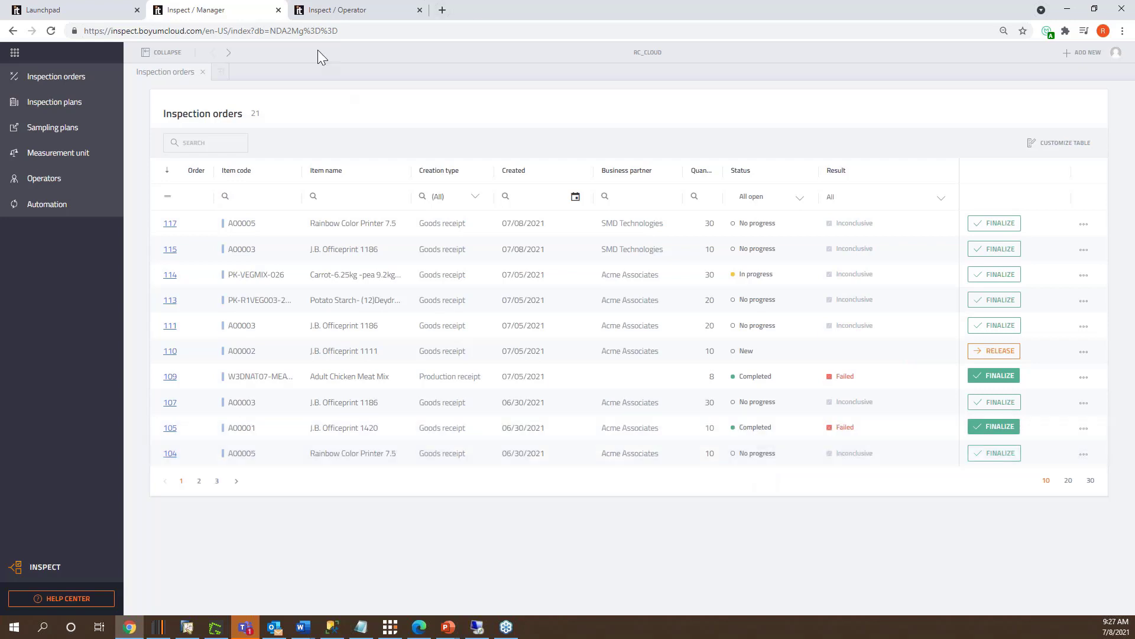
pyautogui.click(344, 33)
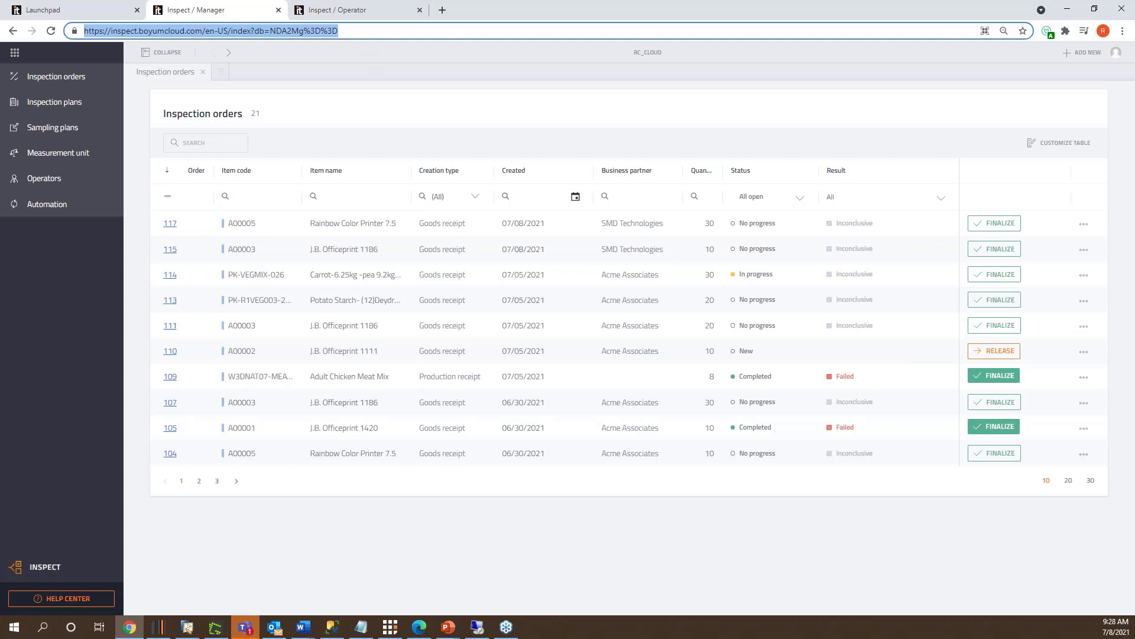
# Step: Reopen the Vendor goods receipt automation rule and add another Supplier Equals condition without a value to its Or group
pyautogui.click(54, 212)
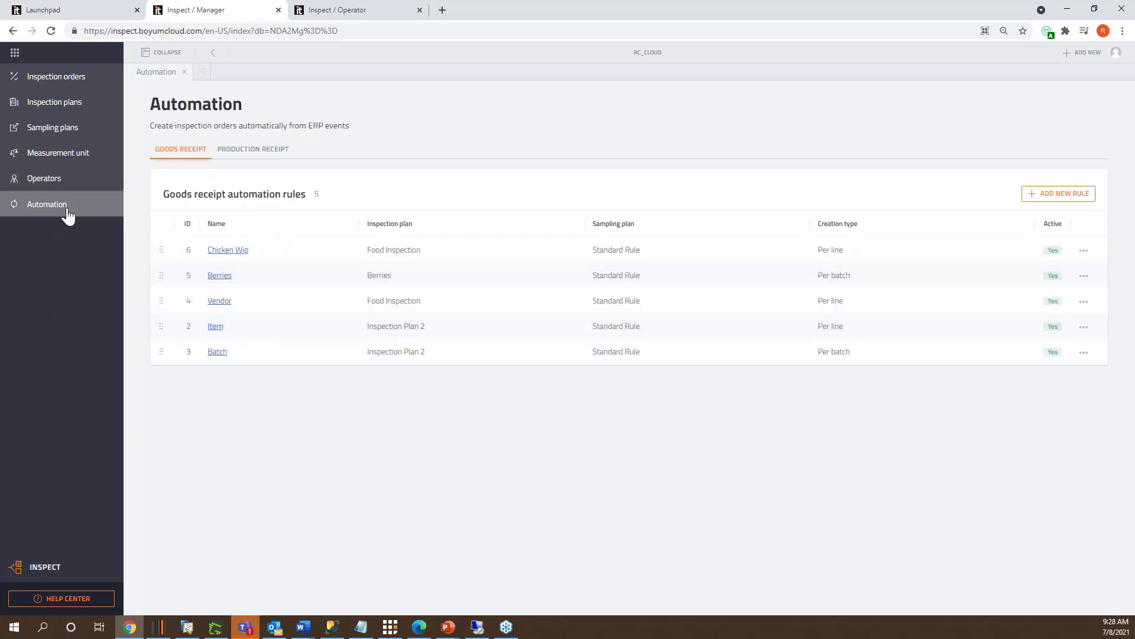
pyautogui.click(68, 212)
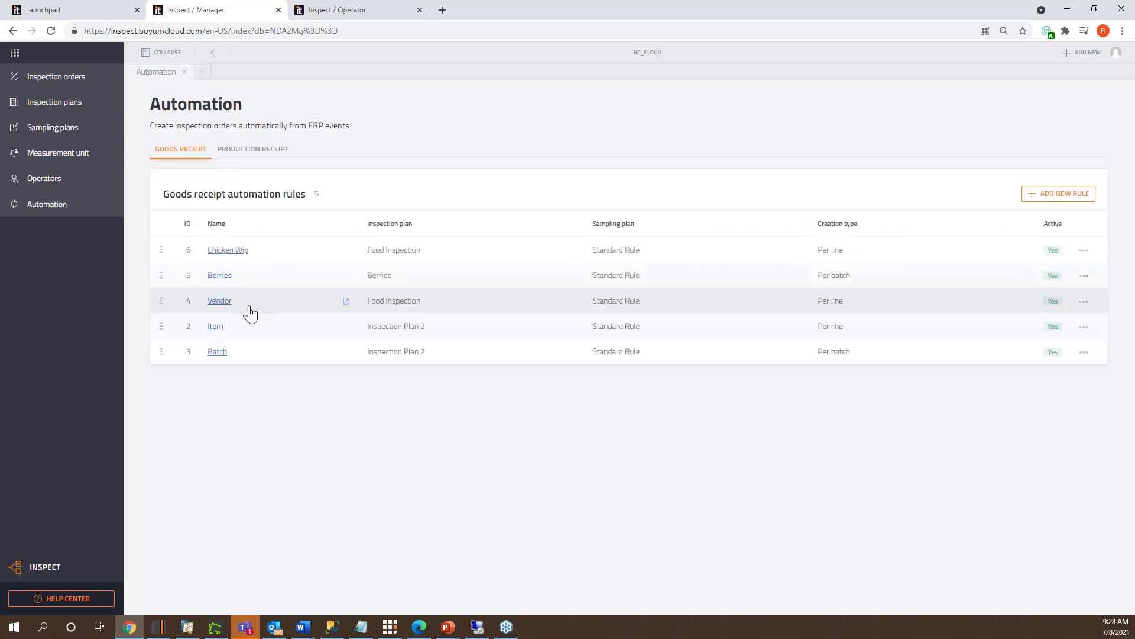
pyautogui.click(220, 303)
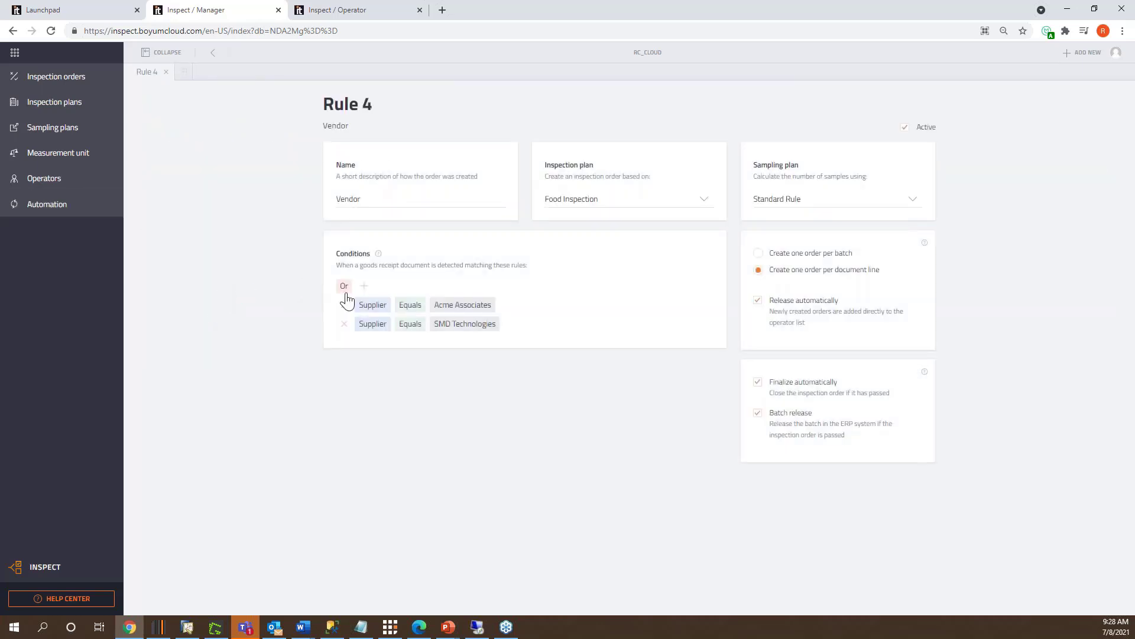
pyautogui.click(343, 290)
pyautogui.click(353, 322)
pyautogui.click(364, 285)
pyautogui.click(383, 302)
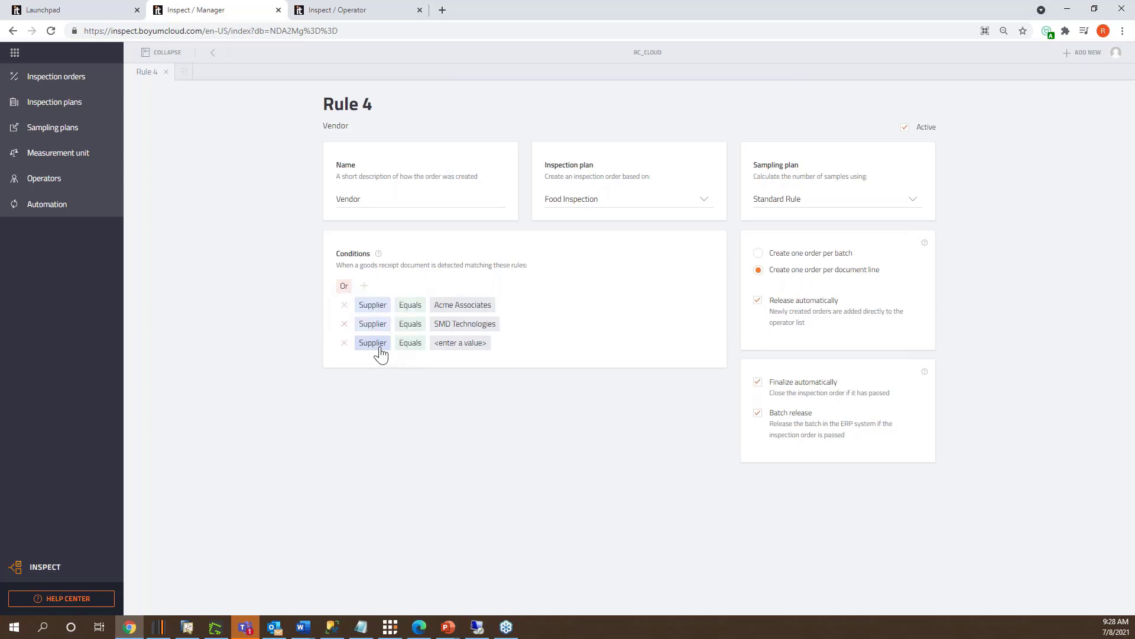
# Step: View the field choices for the blank condition in the Vendor rule, and return to the inspection orders
pyautogui.click(378, 346)
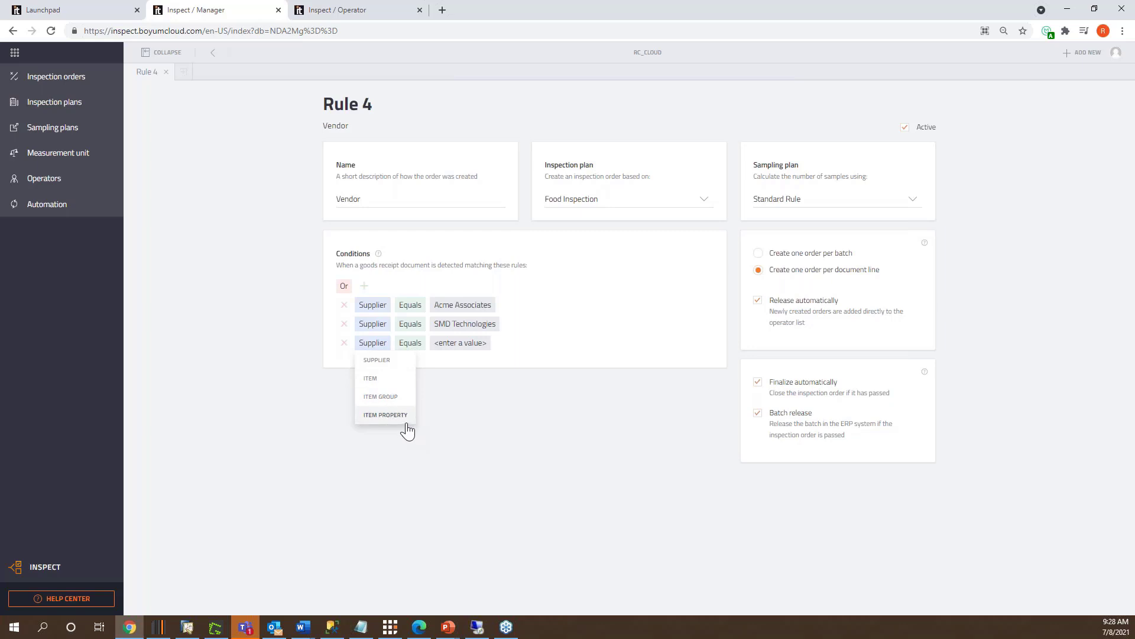
pyautogui.click(482, 451)
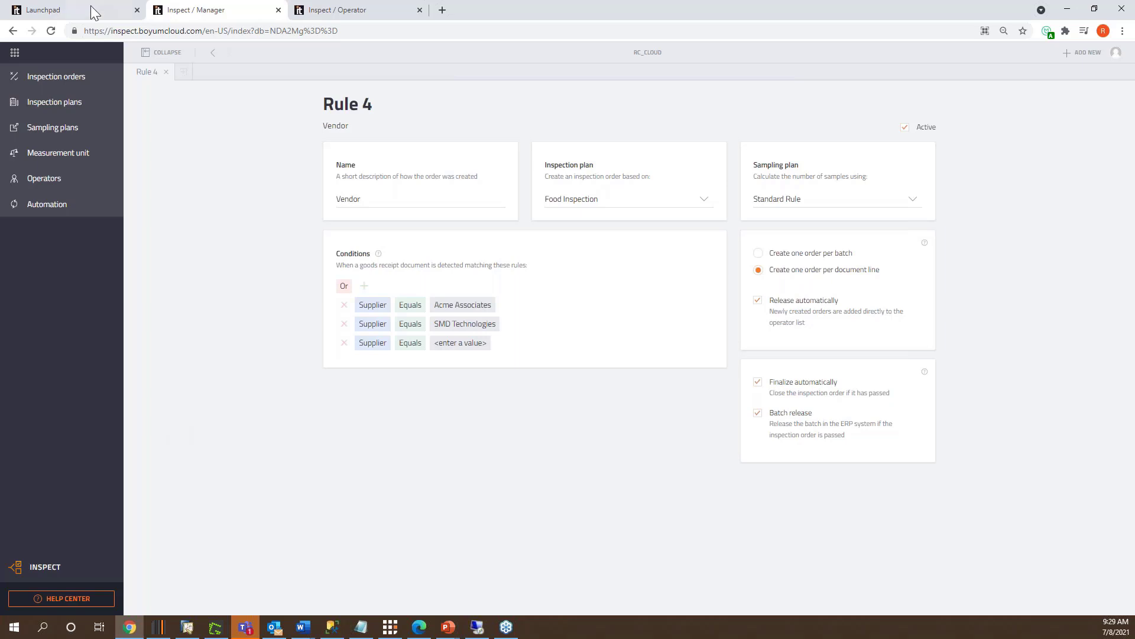
pyautogui.click(64, 80)
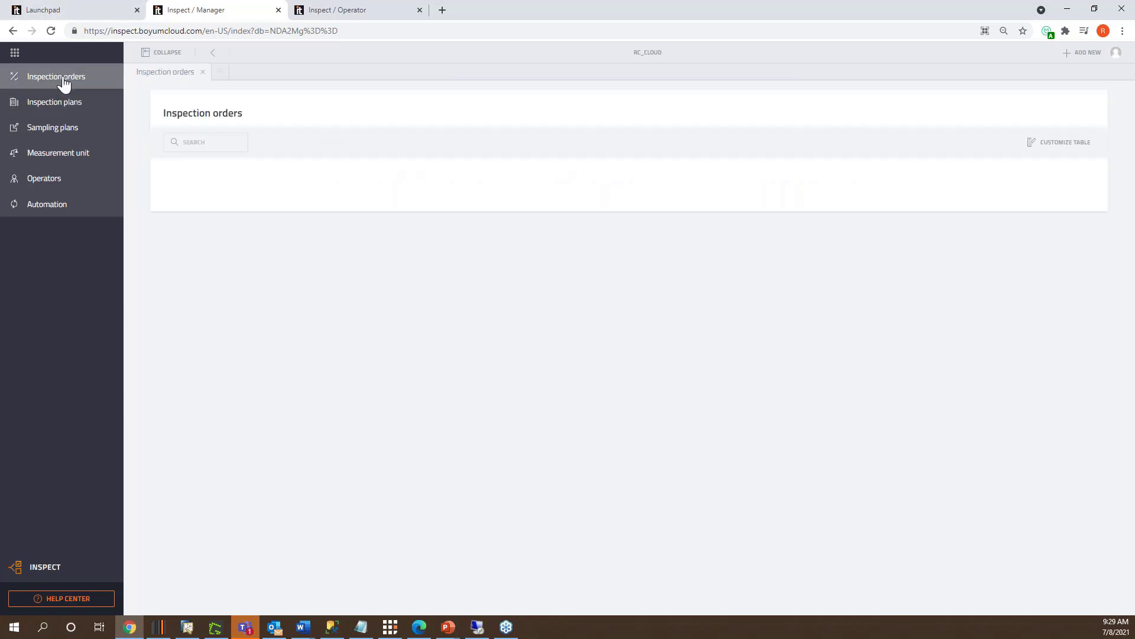